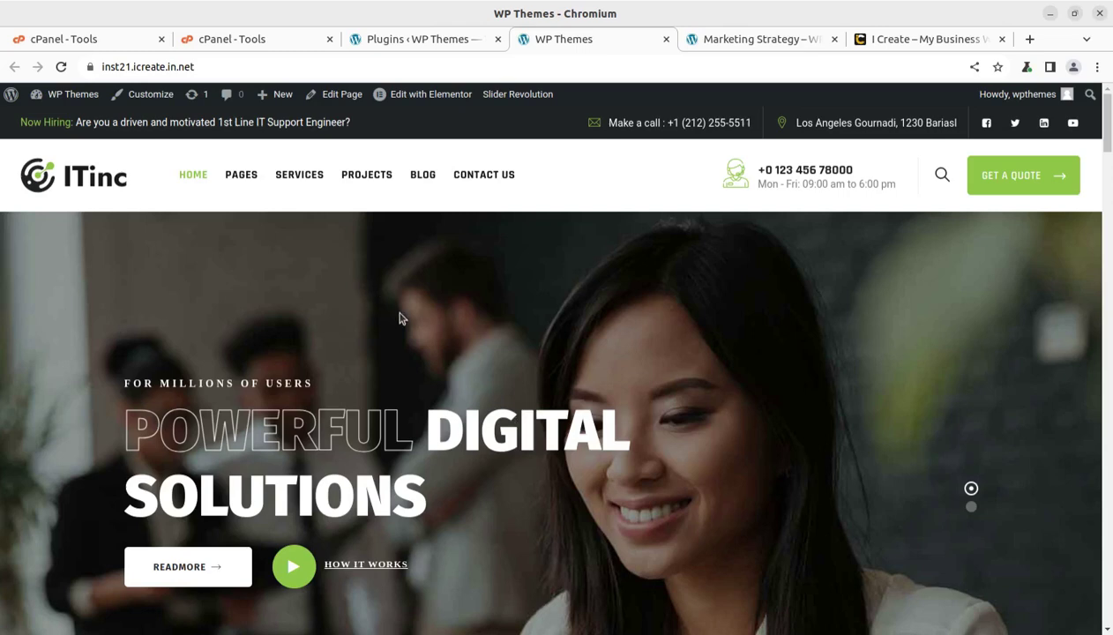
Step: Scroll down through the current ITinc service page
{"action": "scroll", "coordinate": [515, 331], "scroll_direction": "down", "scroll_amount": 5}
{"action": "scroll", "coordinate": [516, 331], "scroll_direction": "down", "scroll_amount": 1}
{"action": "scroll", "coordinate": [515, 330], "scroll_direction": "down", "scroll_amount": 2}
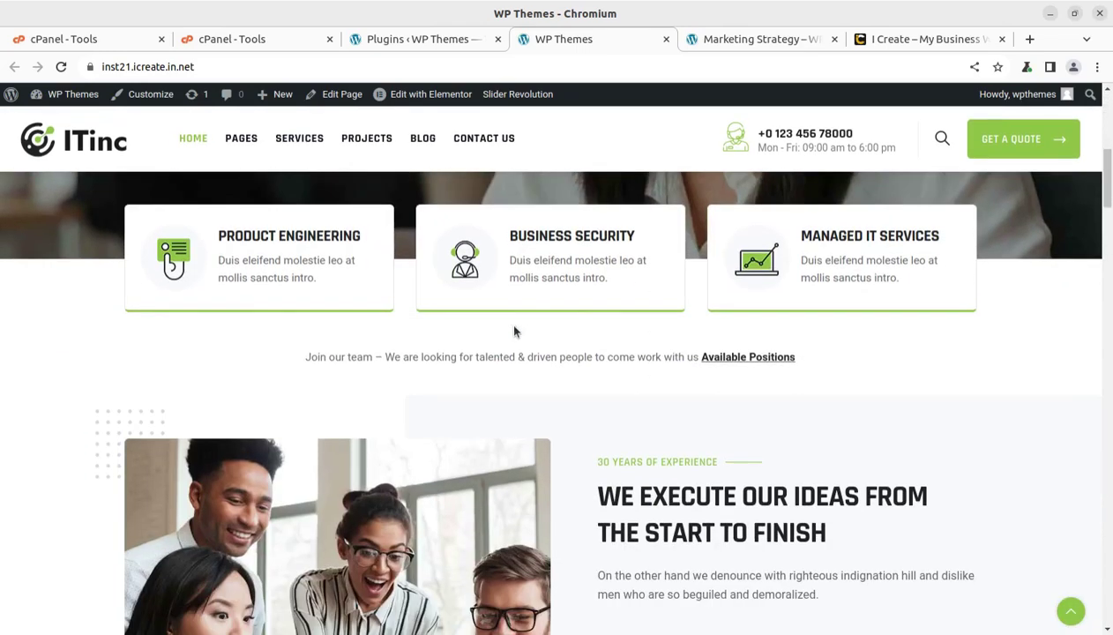
{"action": "scroll", "coordinate": [515, 331], "scroll_direction": "down", "scroll_amount": 1}
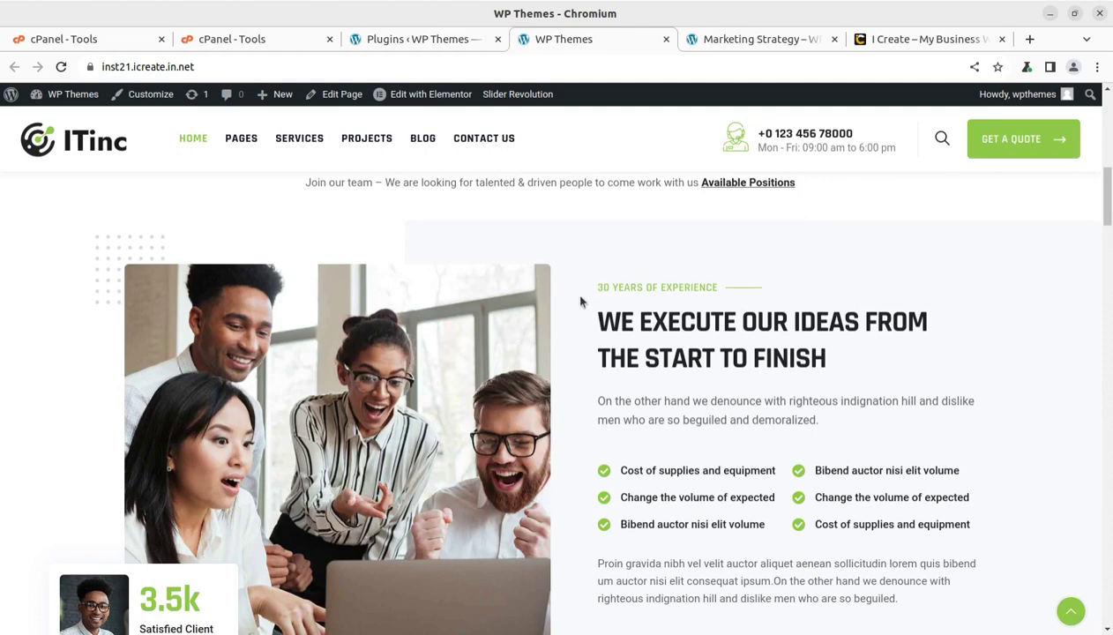
{"action": "scroll", "coordinate": [580, 302], "scroll_direction": "down", "scroll_amount": 2}
{"action": "scroll", "coordinate": [580, 302], "scroll_direction": "down", "scroll_amount": 2}
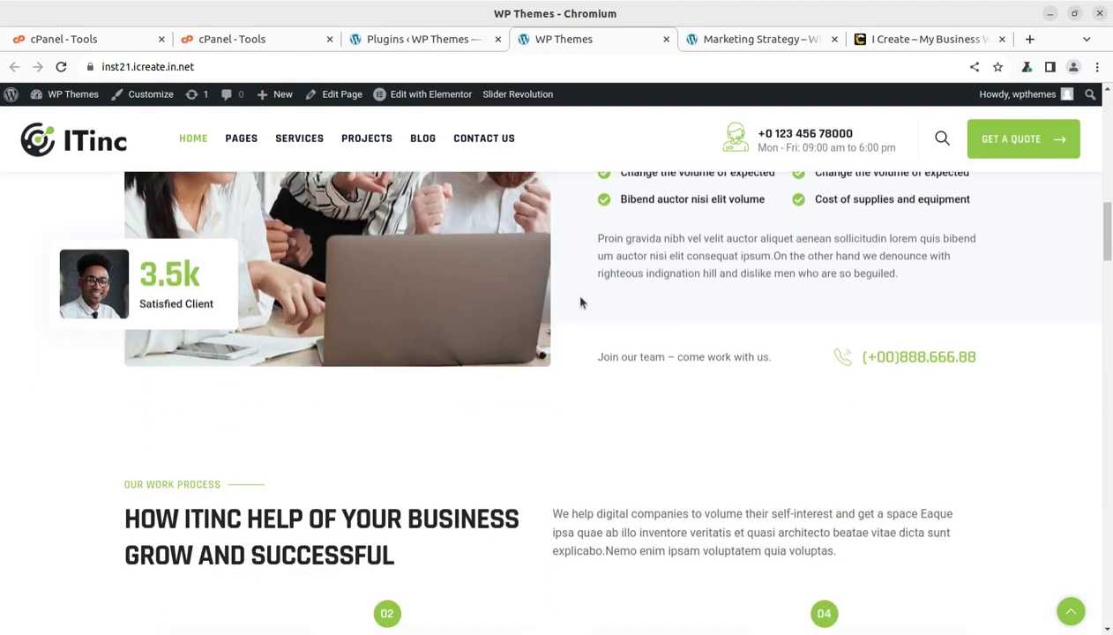
{"action": "scroll", "coordinate": [546, 402], "scroll_direction": "down", "scroll_amount": 1}
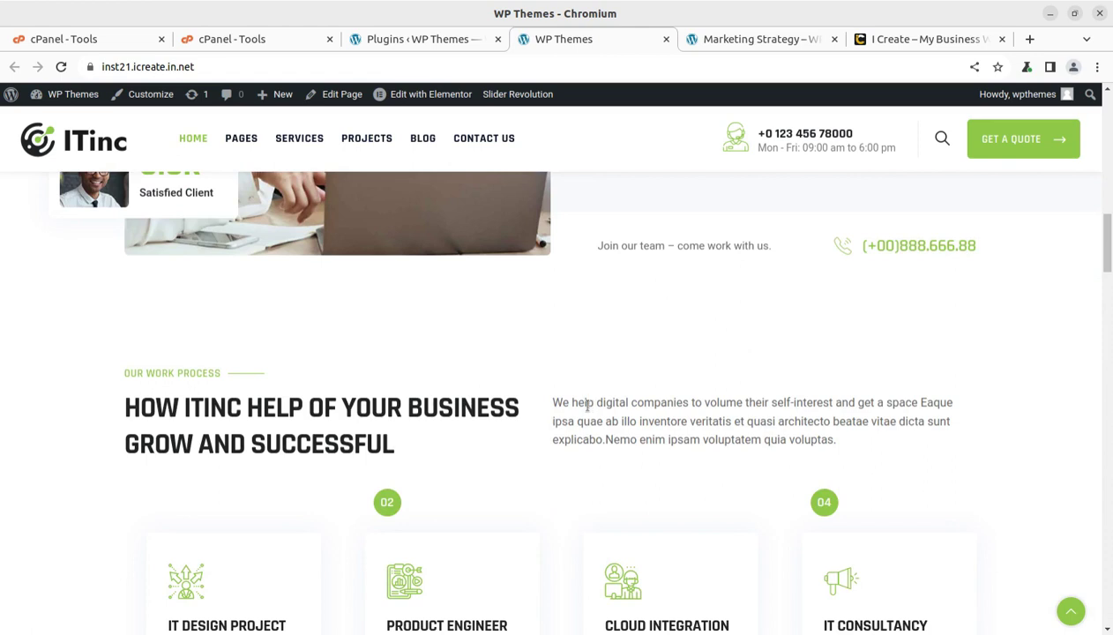
{"action": "mouse_move", "coordinate": [299, 139]}
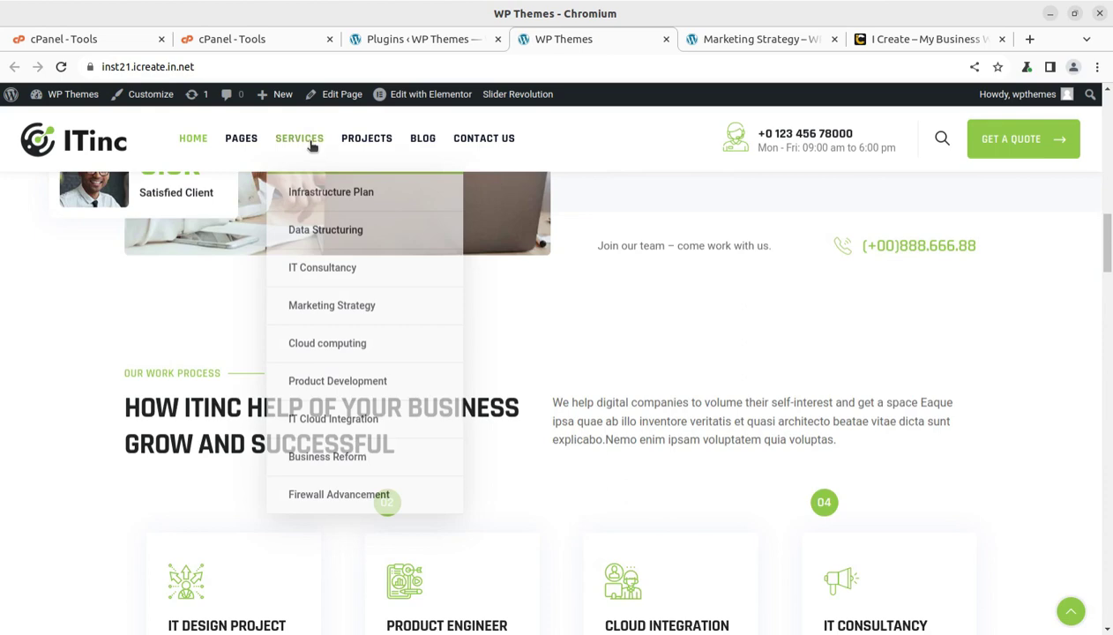
Step: Browse the Marketing Strategy, Data Structuring and Cloud computing service pages
{"action": "left_click", "coordinate": [710, 39]}
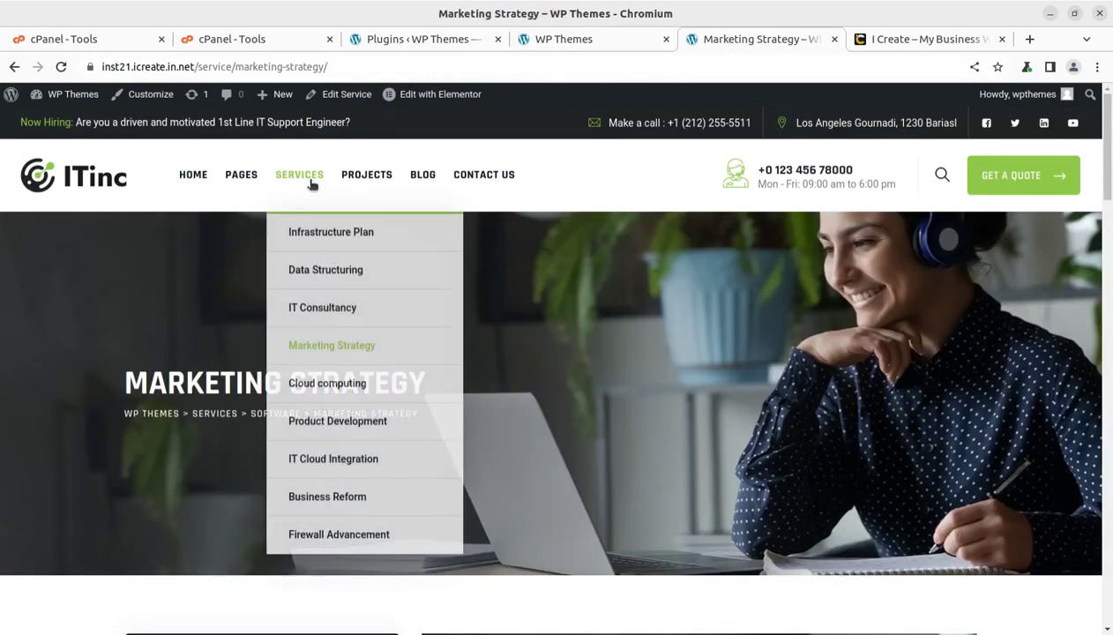
{"action": "left_click", "coordinate": [297, 264]}
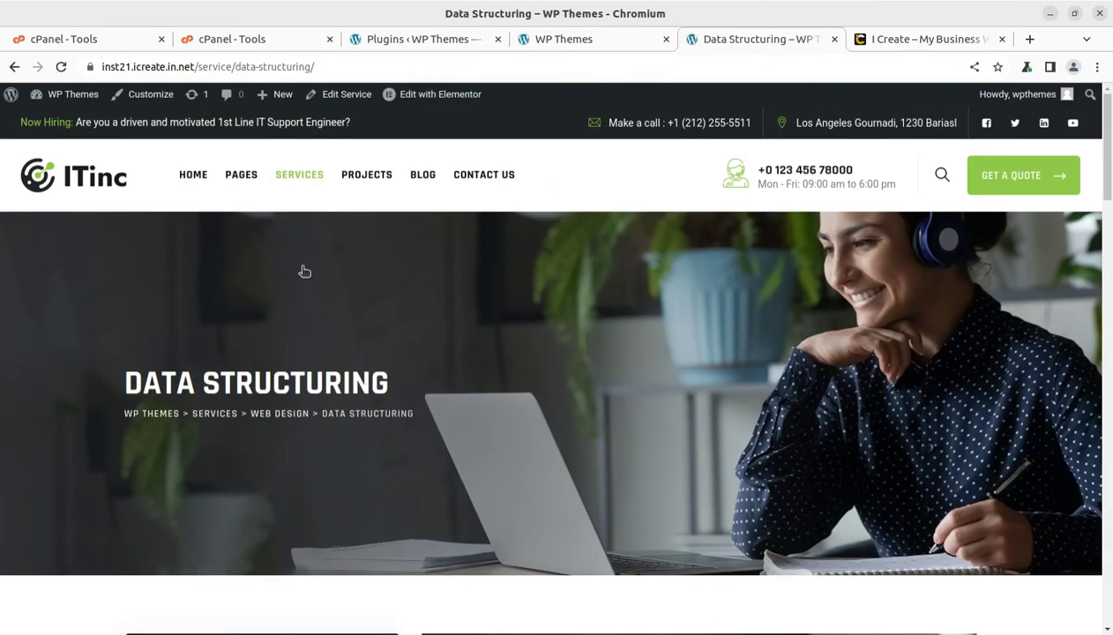
{"action": "mouse_move", "coordinate": [300, 174]}
{"action": "left_click", "coordinate": [308, 356]}
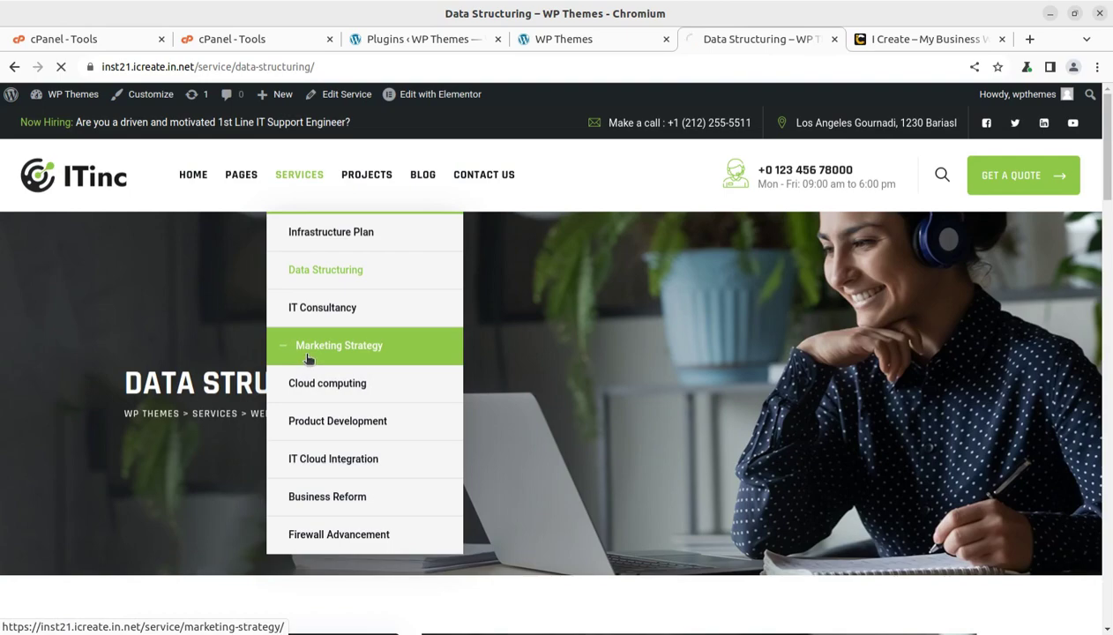
{"action": "scroll", "coordinate": [304, 343], "scroll_direction": "down", "scroll_amount": 3}
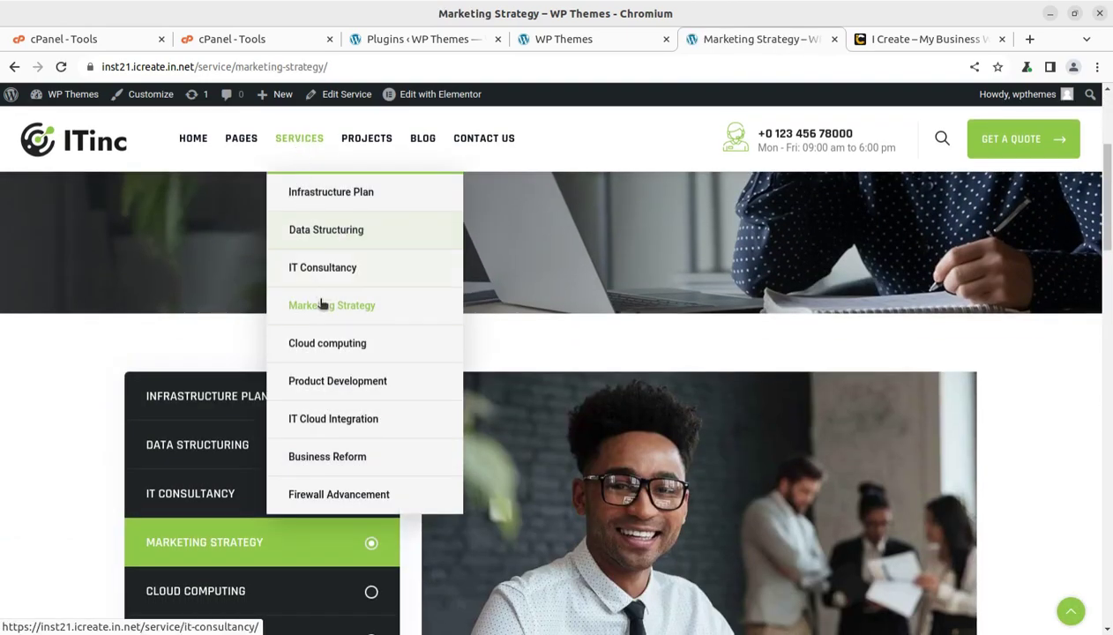
{"action": "left_click", "coordinate": [319, 343]}
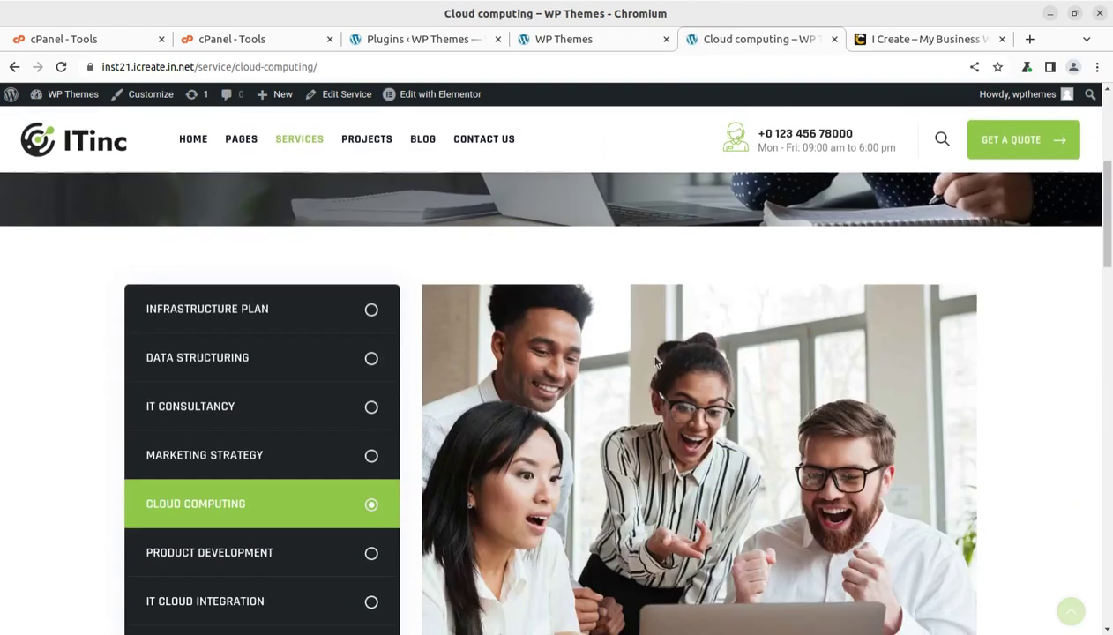
{"action": "scroll", "coordinate": [655, 361], "scroll_direction": "down", "scroll_amount": 3}
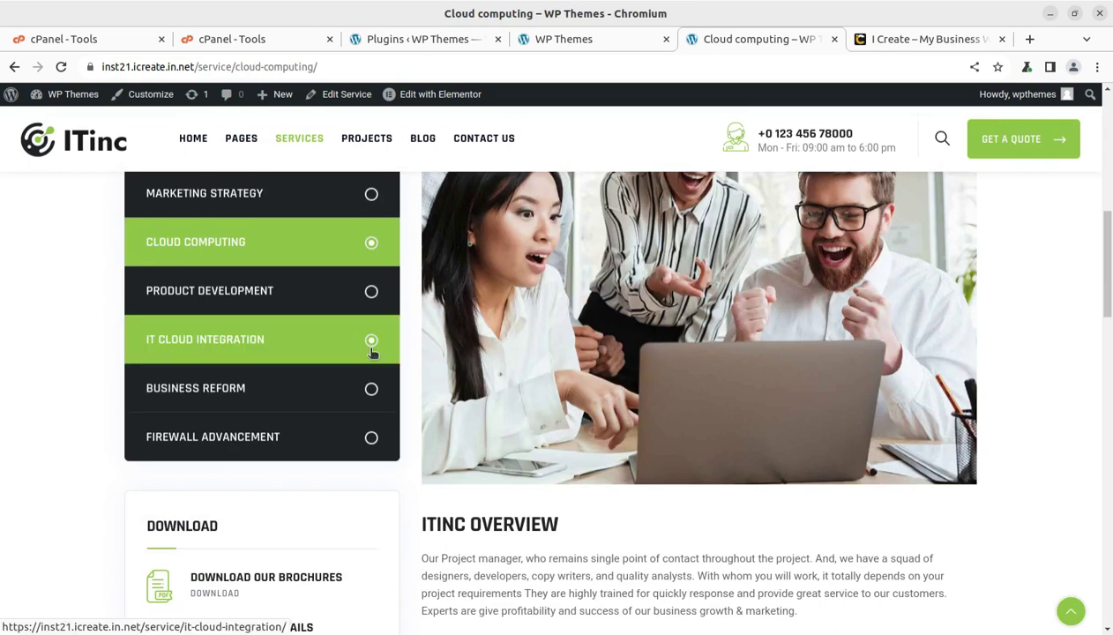
Step: Read the IT Cloud Integration page's working-process and team-member sections, then scroll back up
{"action": "left_click", "coordinate": [231, 353]}
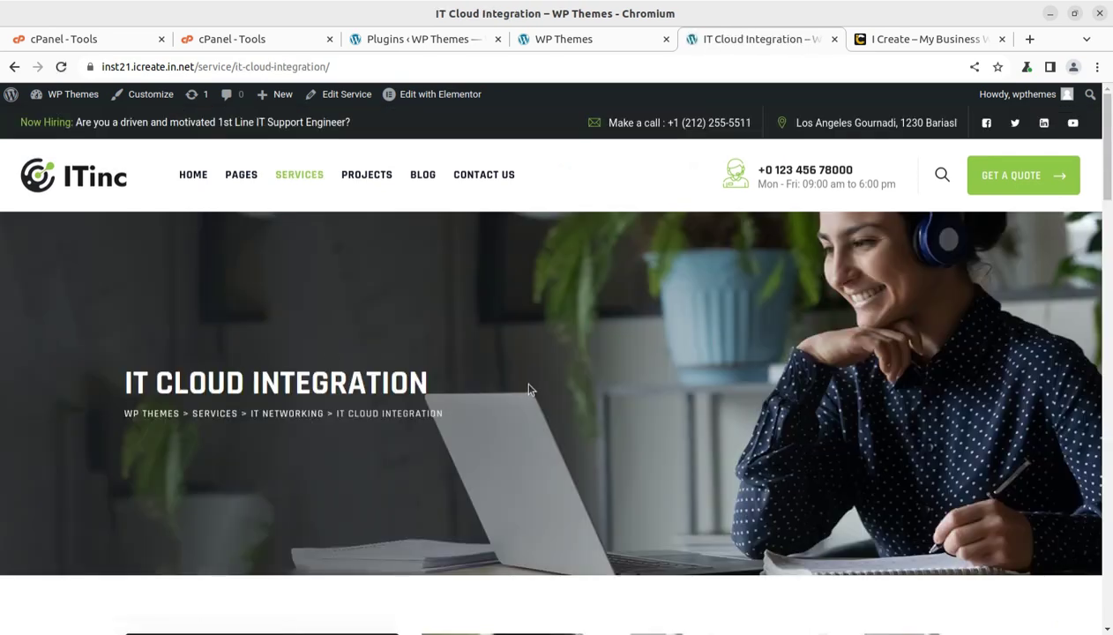
{"action": "scroll", "coordinate": [528, 390], "scroll_direction": "down", "scroll_amount": 3}
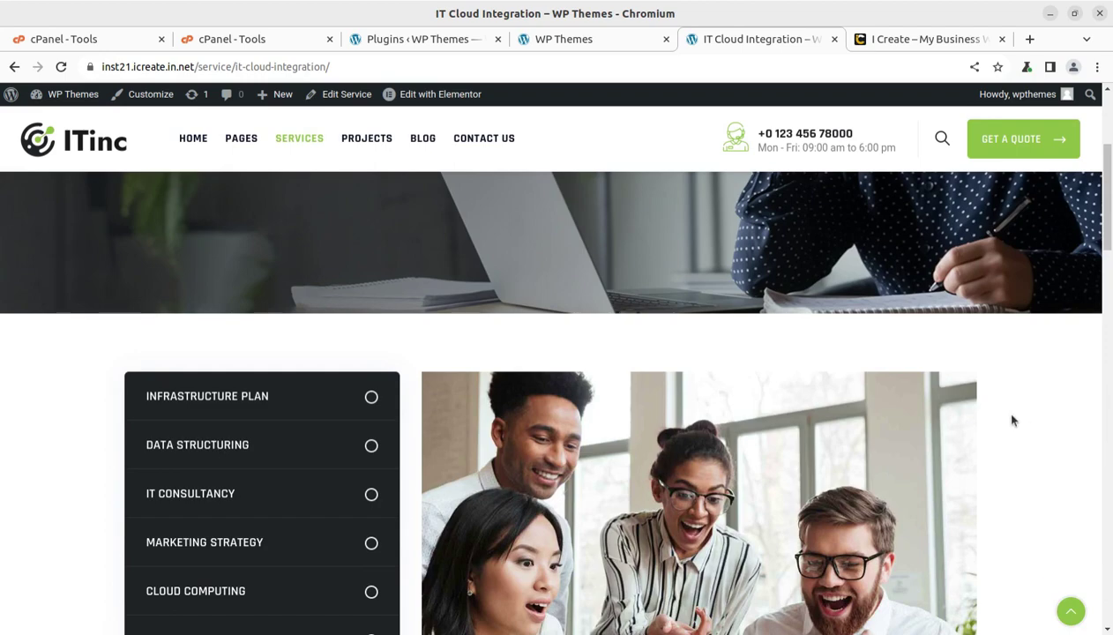
{"action": "scroll", "coordinate": [106, 392], "scroll_direction": "down", "scroll_amount": 2}
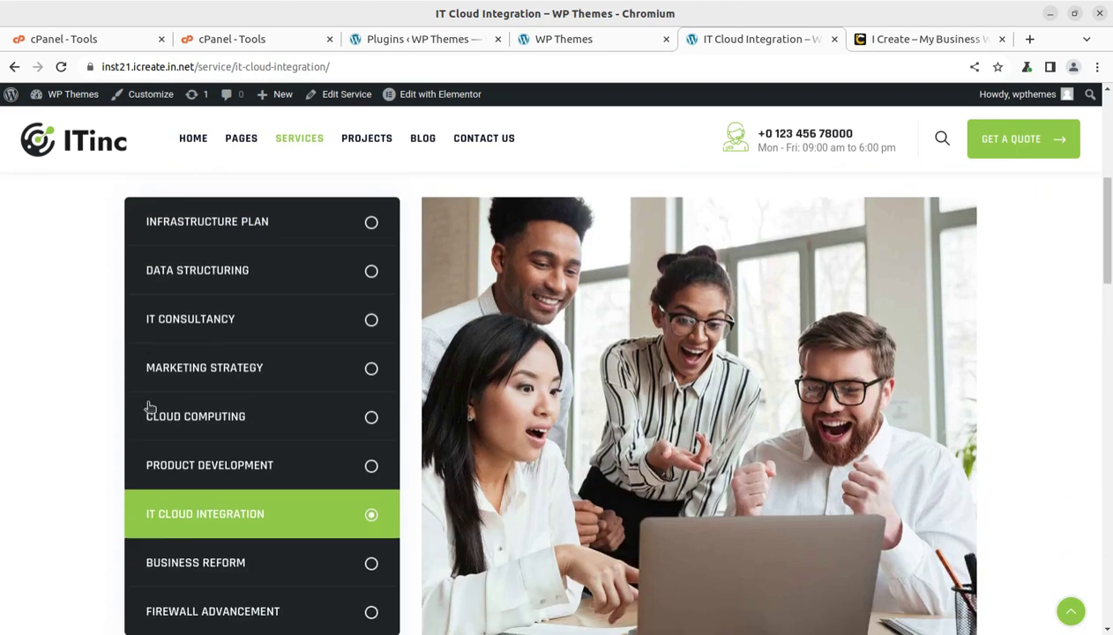
{"action": "scroll", "coordinate": [143, 405], "scroll_direction": "down", "scroll_amount": 4}
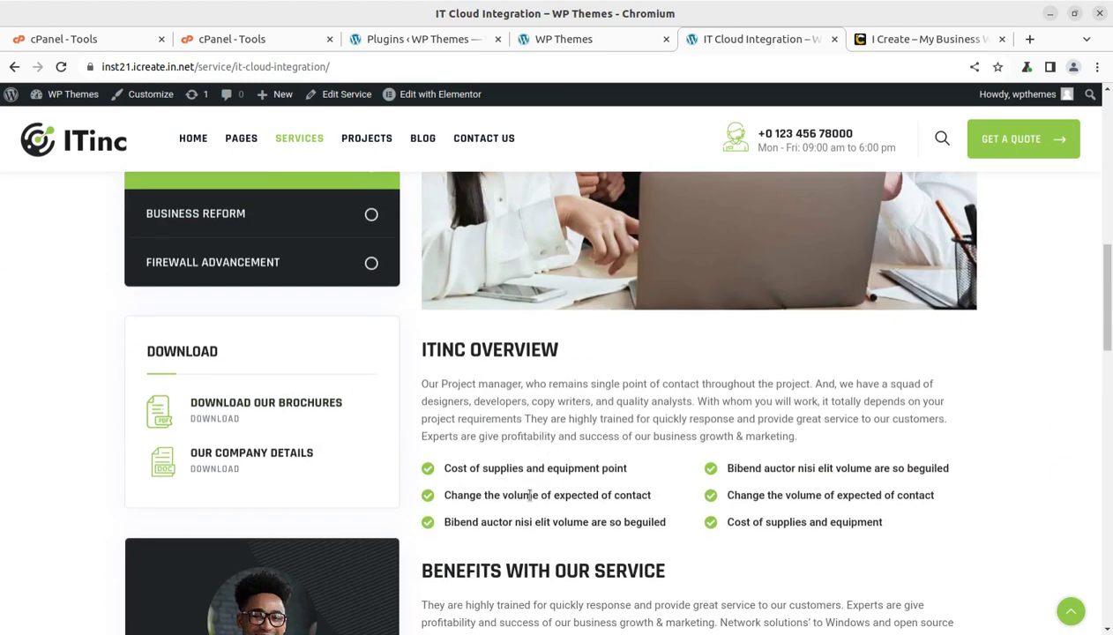
{"action": "scroll", "coordinate": [624, 428], "scroll_direction": "down", "scroll_amount": 3}
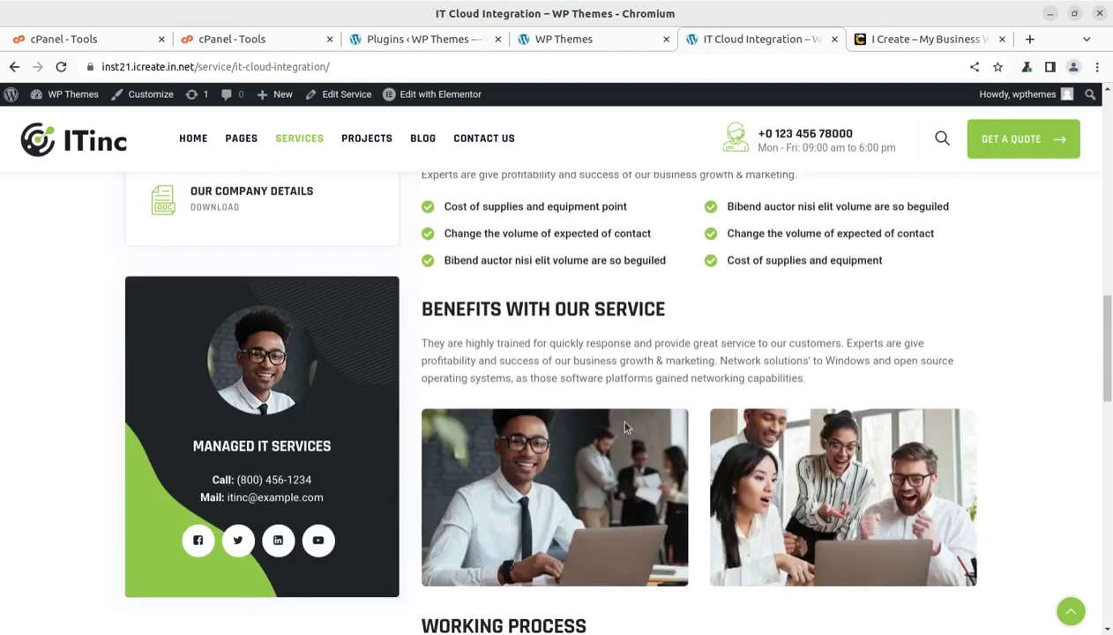
{"action": "scroll", "coordinate": [624, 428], "scroll_direction": "down", "scroll_amount": 2}
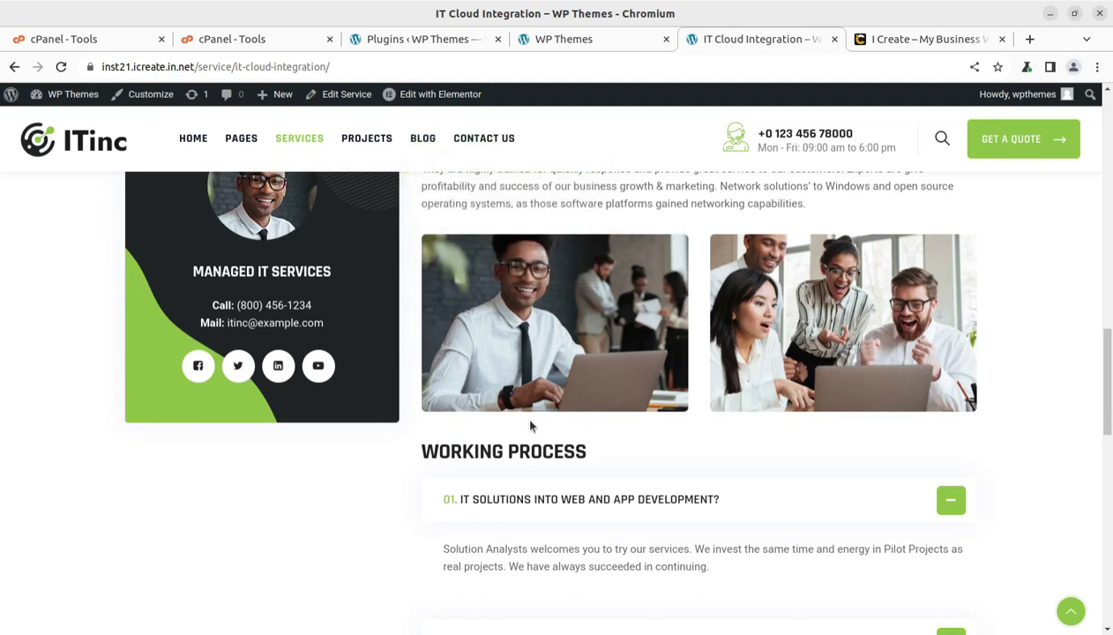
{"action": "scroll", "coordinate": [509, 428], "scroll_direction": "down", "scroll_amount": 3}
{"action": "scroll", "coordinate": [510, 432], "scroll_direction": "down", "scroll_amount": 2}
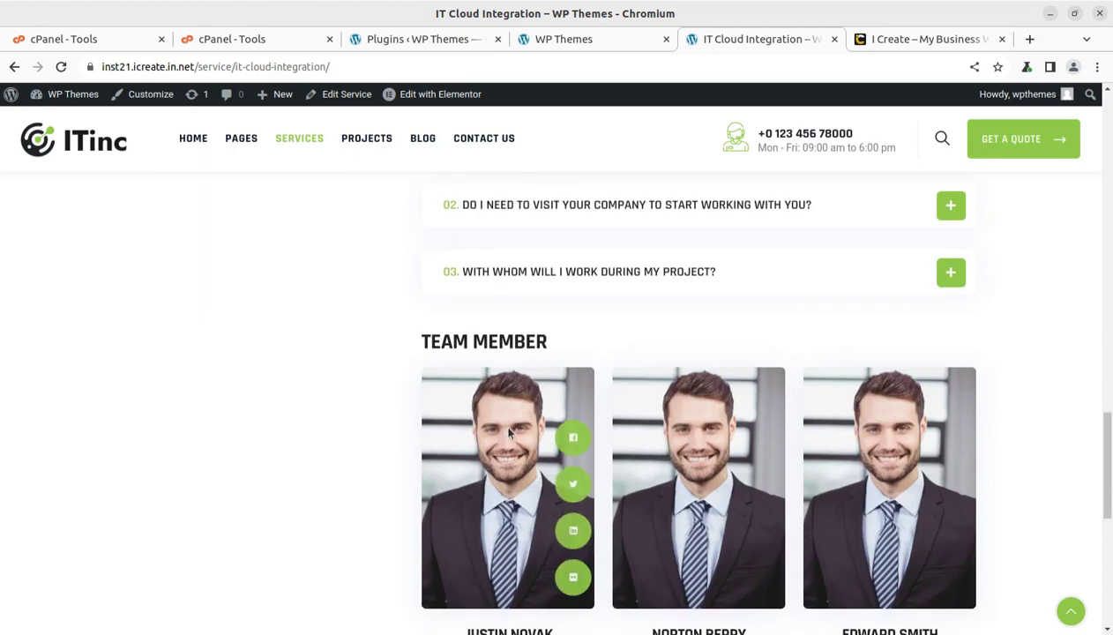
{"action": "scroll", "coordinate": [502, 428], "scroll_direction": "down", "scroll_amount": 3}
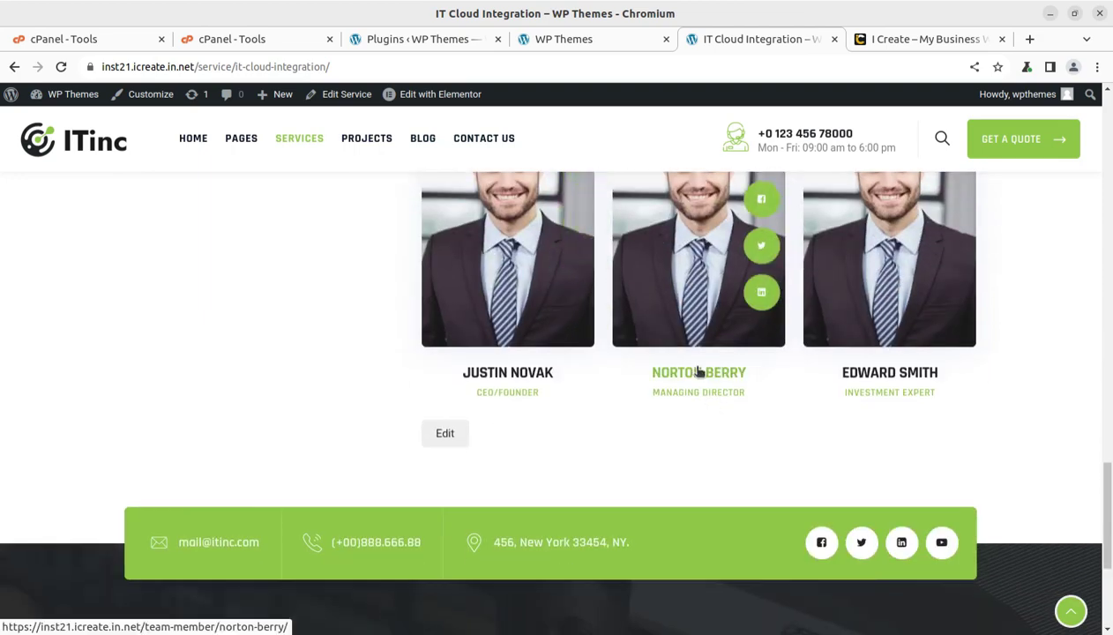
{"action": "scroll", "coordinate": [697, 371], "scroll_direction": "up", "scroll_amount": 4}
{"action": "scroll", "coordinate": [697, 371], "scroll_direction": "up", "scroll_amount": 5}
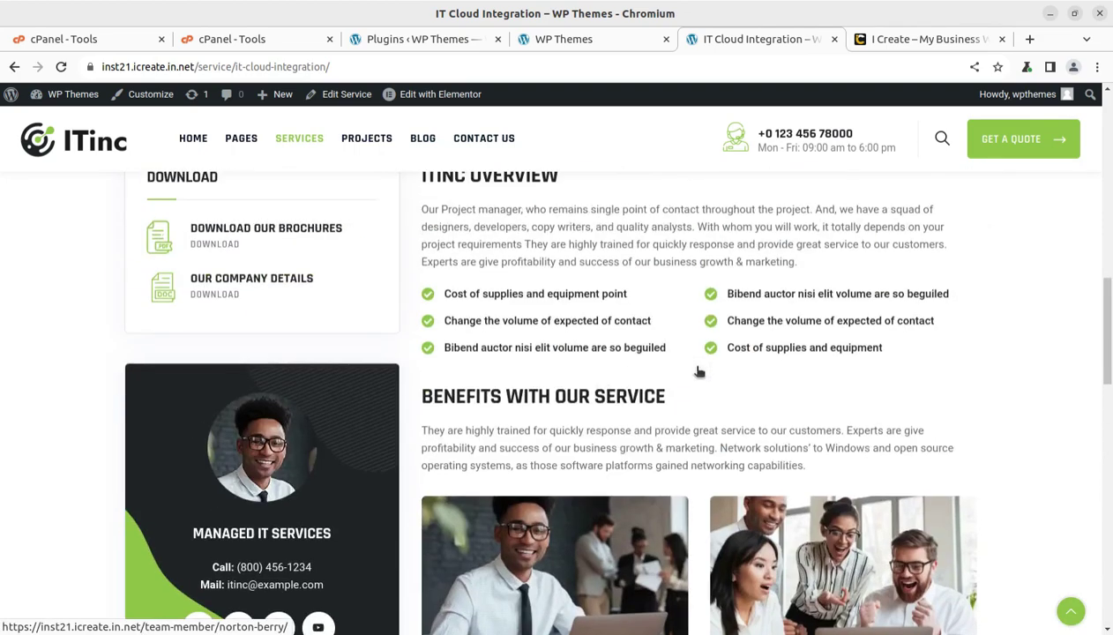
{"action": "scroll", "coordinate": [697, 371], "scroll_direction": "up", "scroll_amount": 5}
{"action": "scroll", "coordinate": [697, 370], "scroll_direction": "up", "scroll_amount": 8}
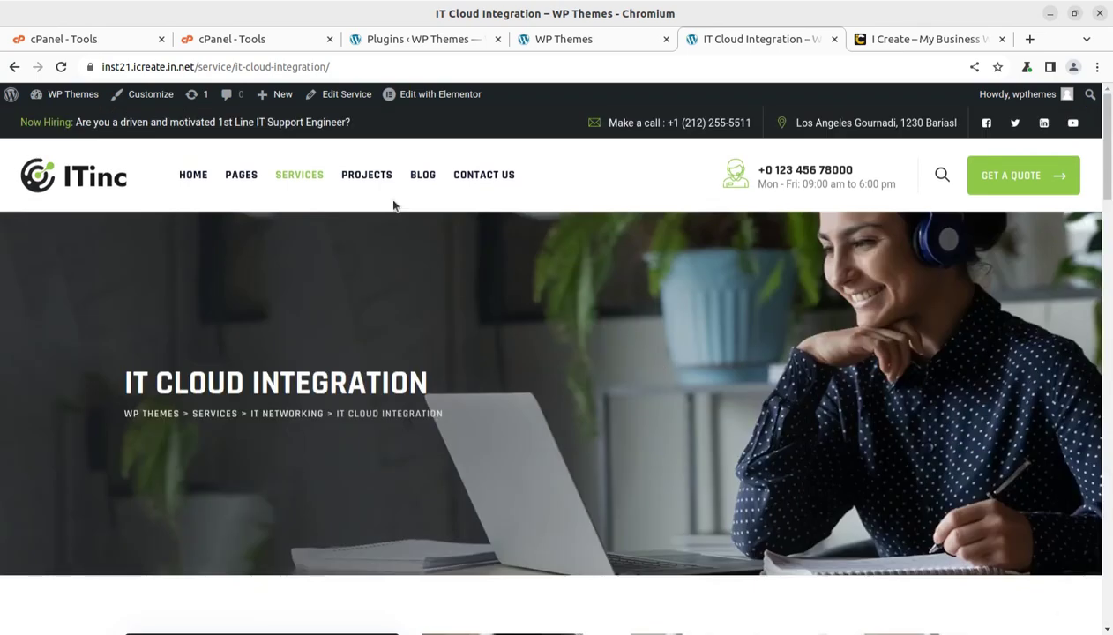
Step: Visit Project Style 1, then scroll through the Blog Classic page
{"action": "left_click", "coordinate": [370, 238]}
{"action": "mouse_move", "coordinate": [422, 174]}
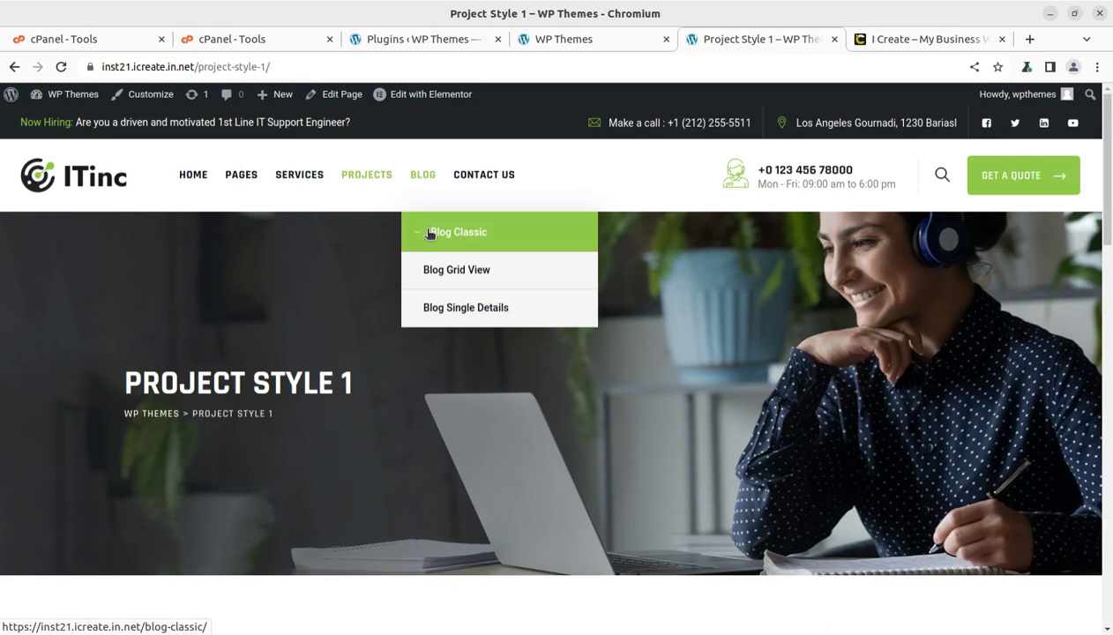
{"action": "left_click", "coordinate": [429, 231]}
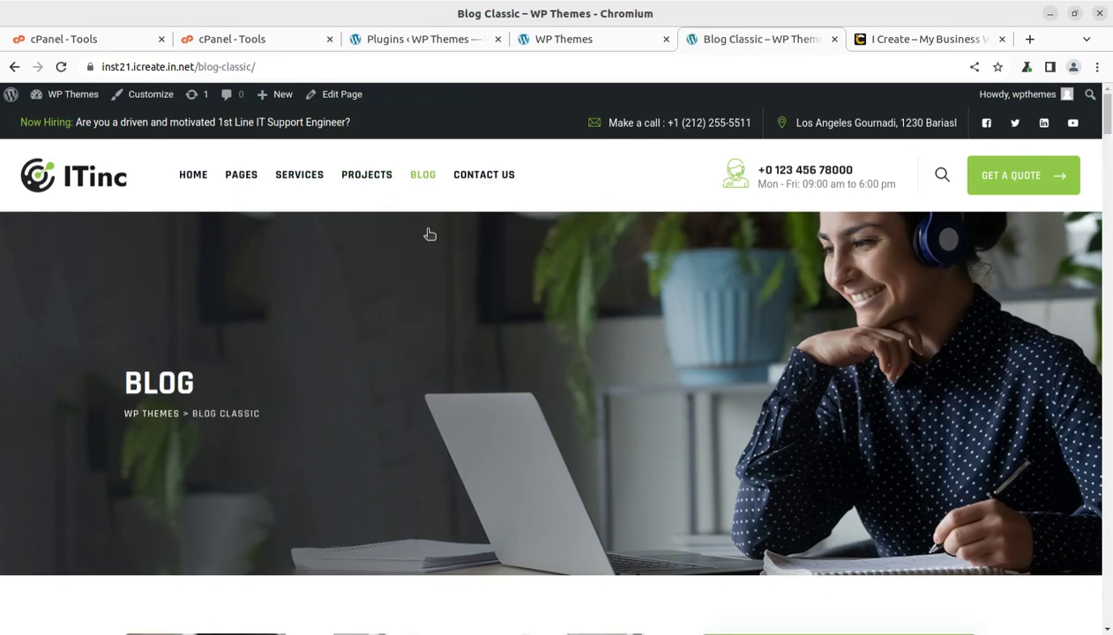
{"action": "scroll", "coordinate": [348, 268], "scroll_direction": "down", "scroll_amount": 4}
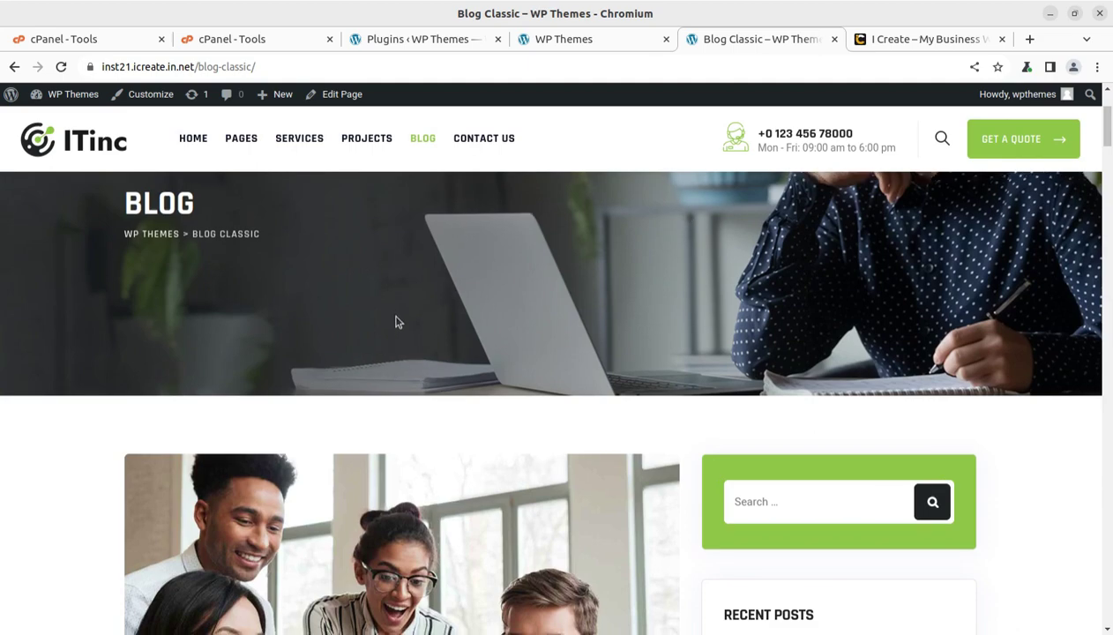
{"action": "scroll", "coordinate": [395, 320], "scroll_direction": "down", "scroll_amount": 4}
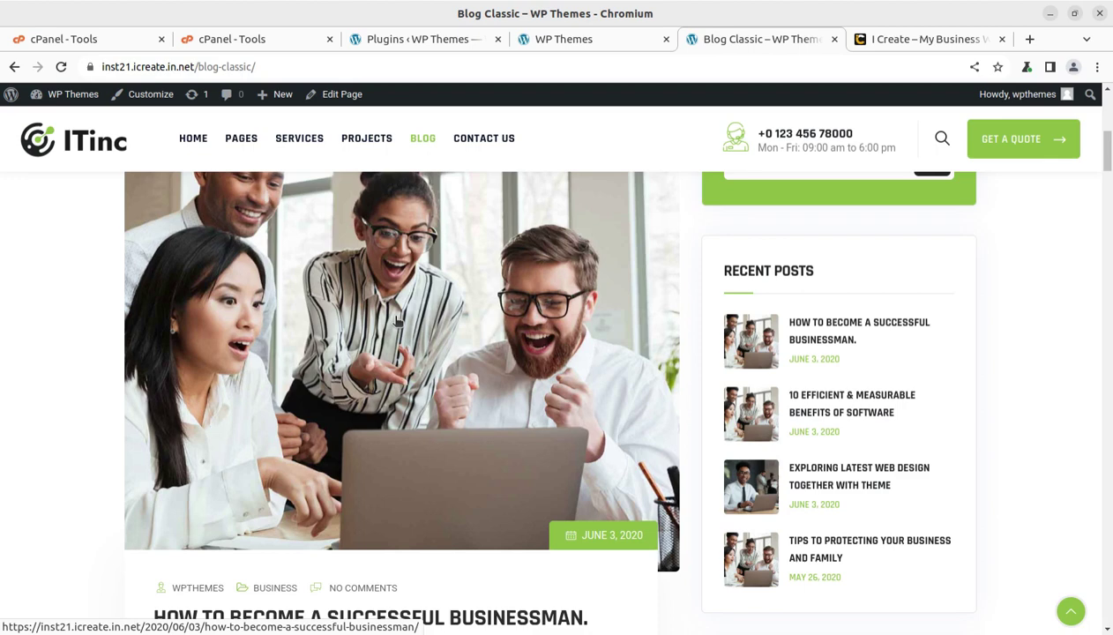
{"action": "scroll", "coordinate": [398, 322], "scroll_direction": "down", "scroll_amount": 3}
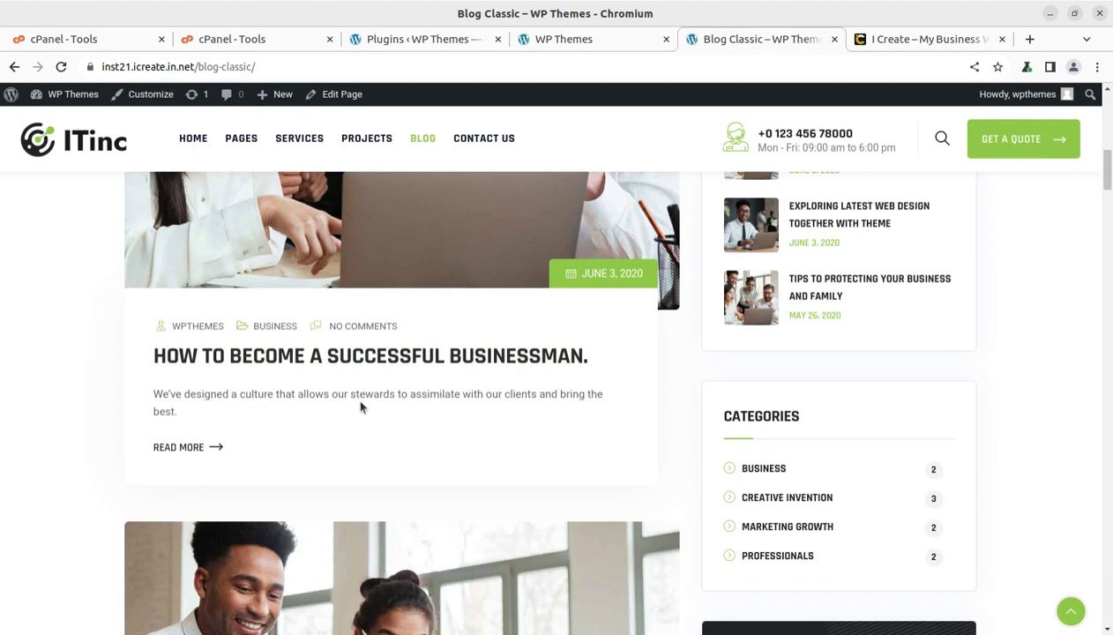
{"action": "mouse_move", "coordinate": [193, 138]}
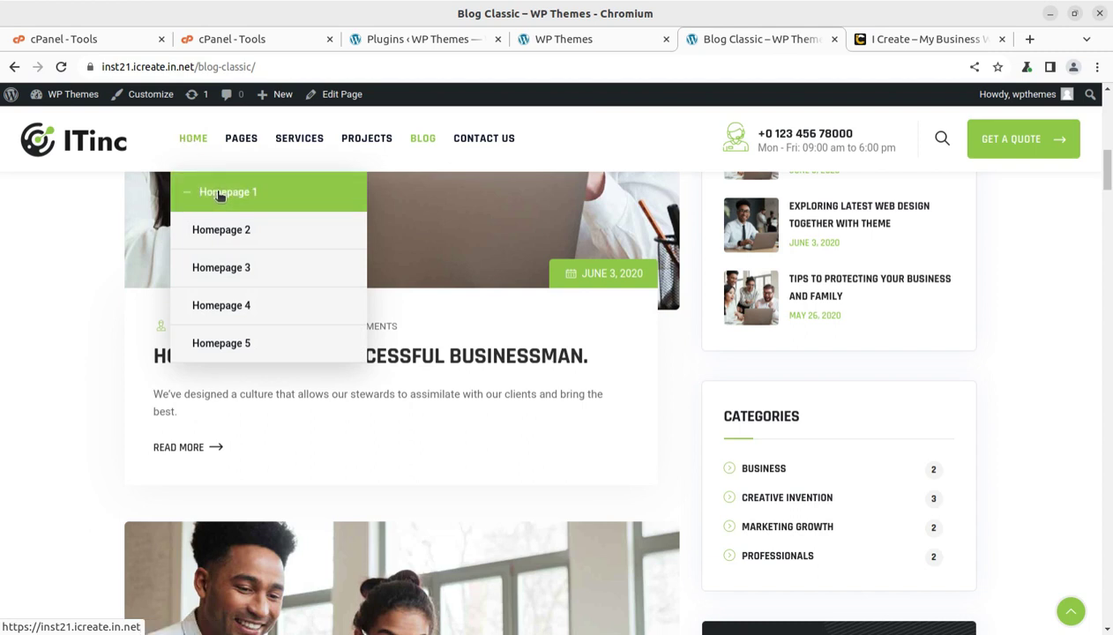
Step: Open the Homepage 2 layout and scroll down through it
{"action": "left_click", "coordinate": [218, 234]}
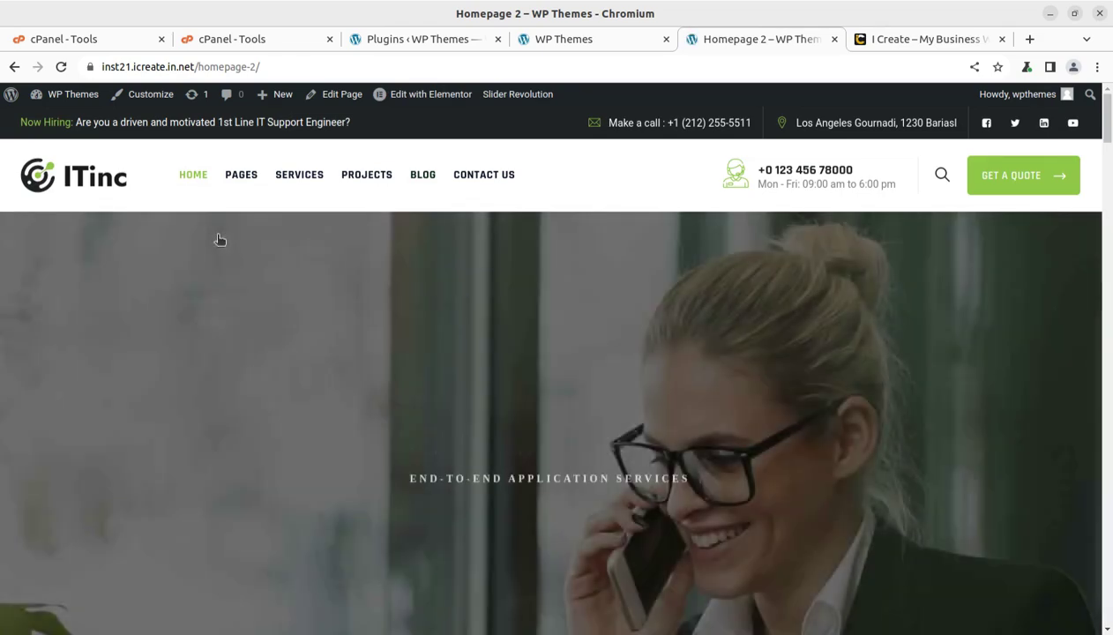
{"action": "scroll", "coordinate": [408, 338], "scroll_direction": "down", "scroll_amount": 2}
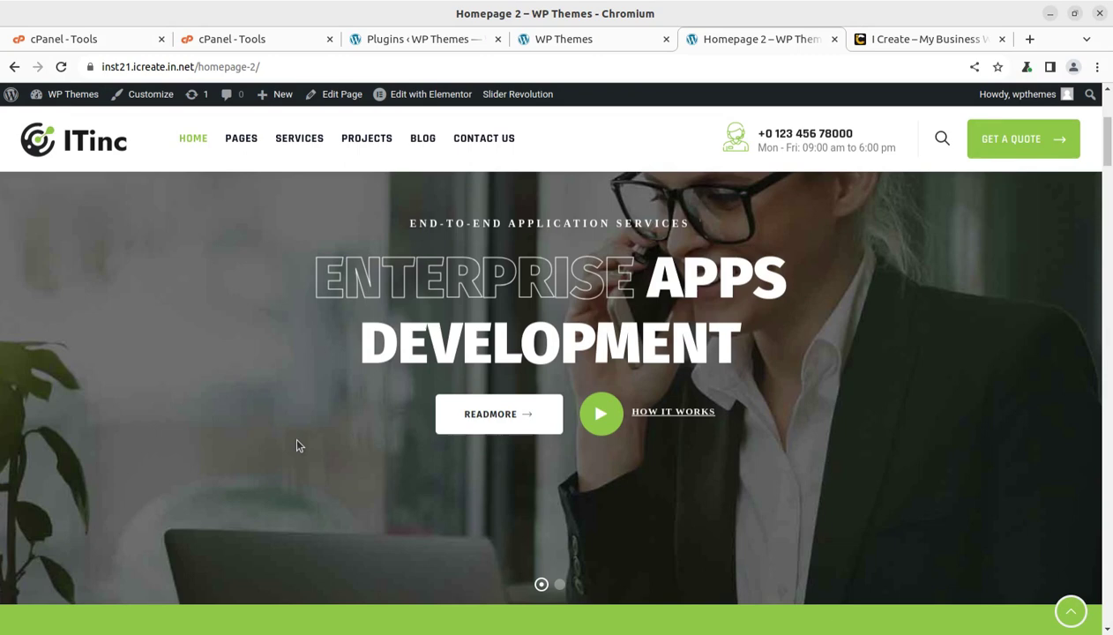
{"action": "scroll", "coordinate": [297, 445], "scroll_direction": "down", "scroll_amount": 2}
{"action": "scroll", "coordinate": [494, 447], "scroll_direction": "down", "scroll_amount": 2}
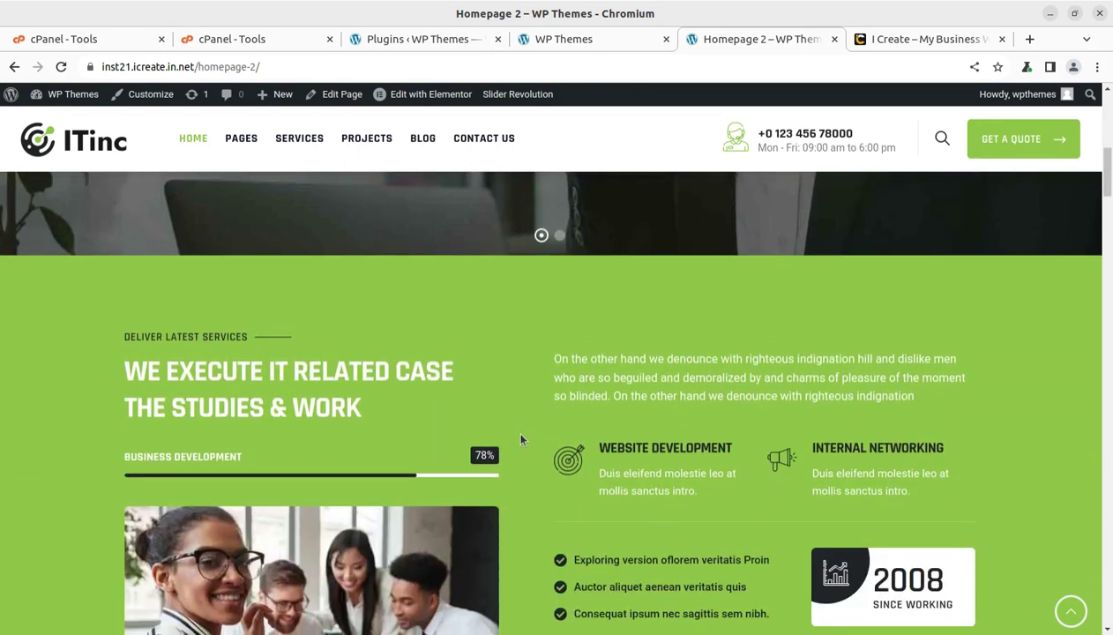
{"action": "scroll", "coordinate": [804, 393], "scroll_direction": "down", "scroll_amount": 2}
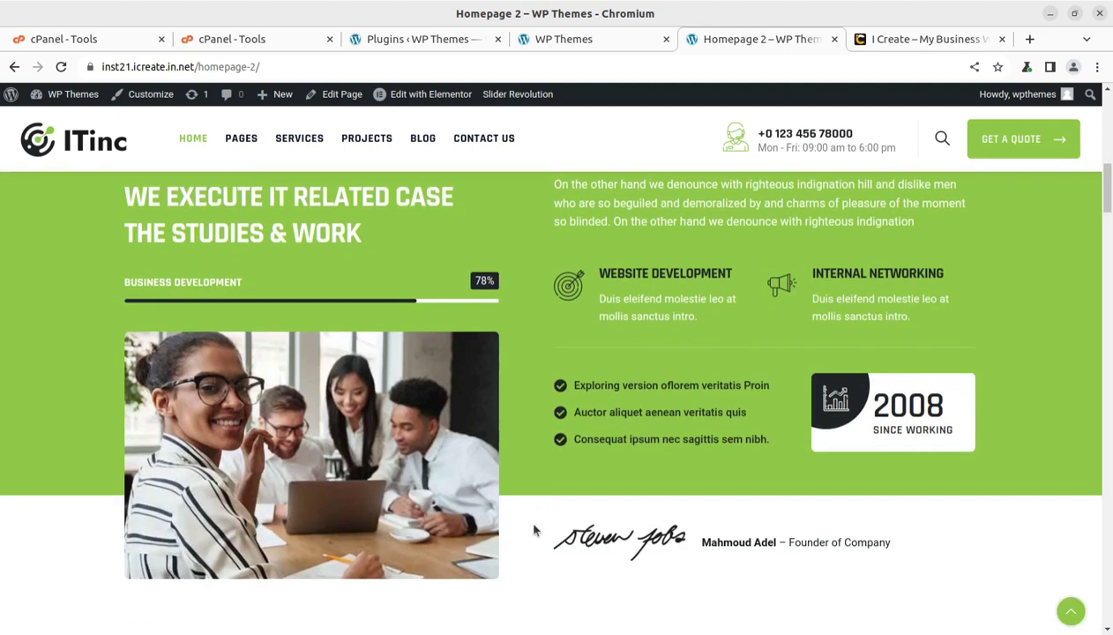
{"action": "scroll", "coordinate": [534, 530], "scroll_direction": "down", "scroll_amount": 2}
{"action": "scroll", "coordinate": [653, 516], "scroll_direction": "down", "scroll_amount": 2}
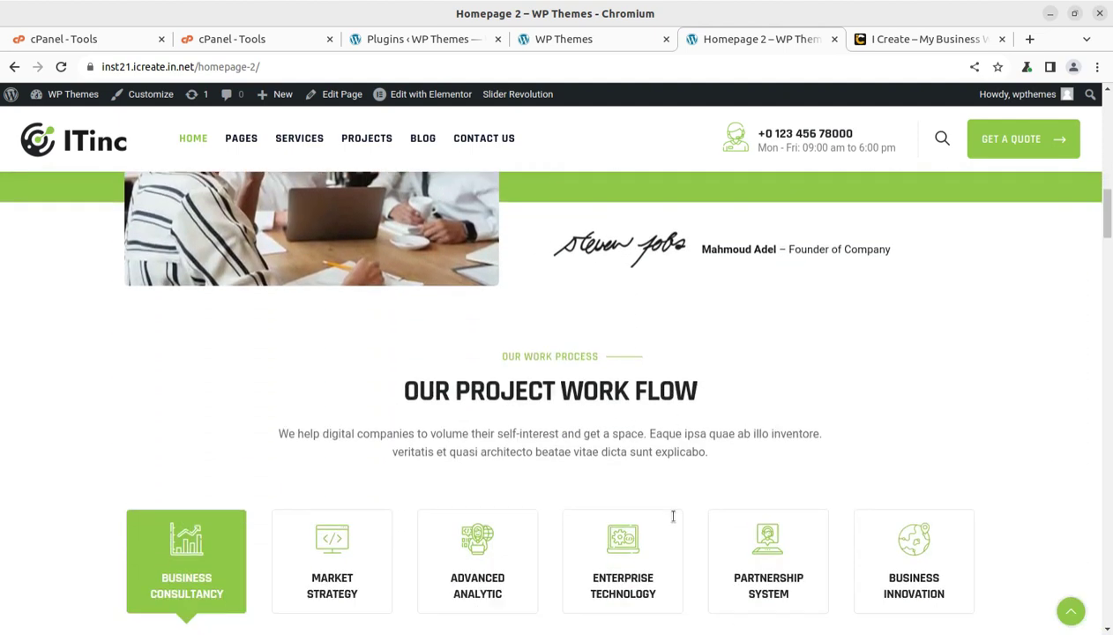
Step: Switch to the i-Create business website tab and scroll through its home page
{"action": "left_click", "coordinate": [873, 41]}
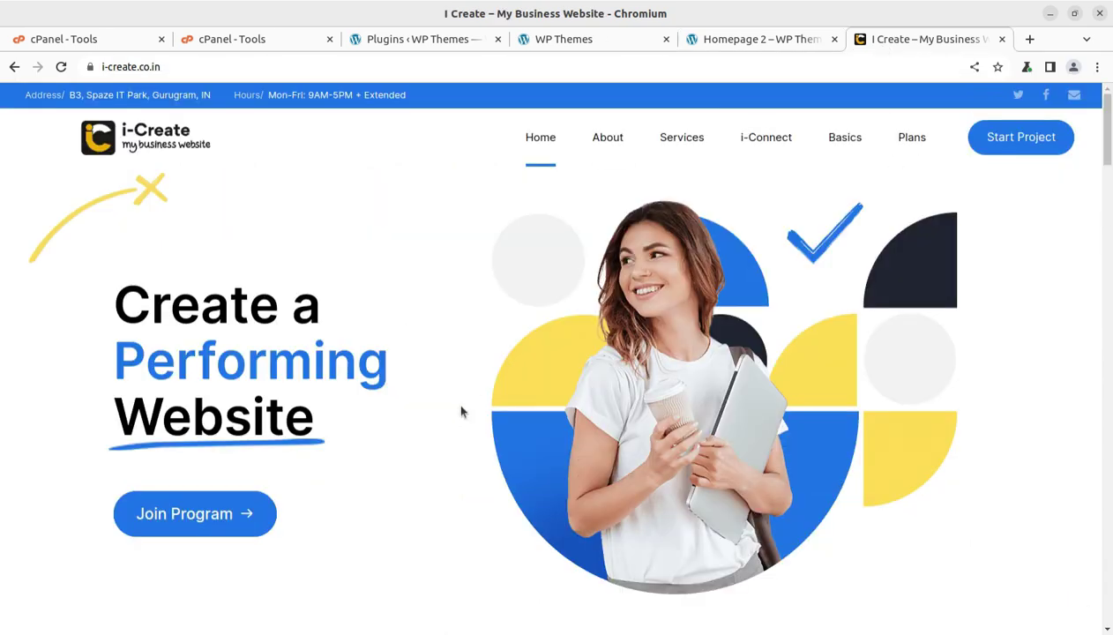
{"action": "scroll", "coordinate": [505, 401], "scroll_direction": "down", "scroll_amount": 2}
{"action": "scroll", "coordinate": [506, 401], "scroll_direction": "down", "scroll_amount": 2}
{"action": "scroll", "coordinate": [506, 401], "scroll_direction": "down", "scroll_amount": 2}
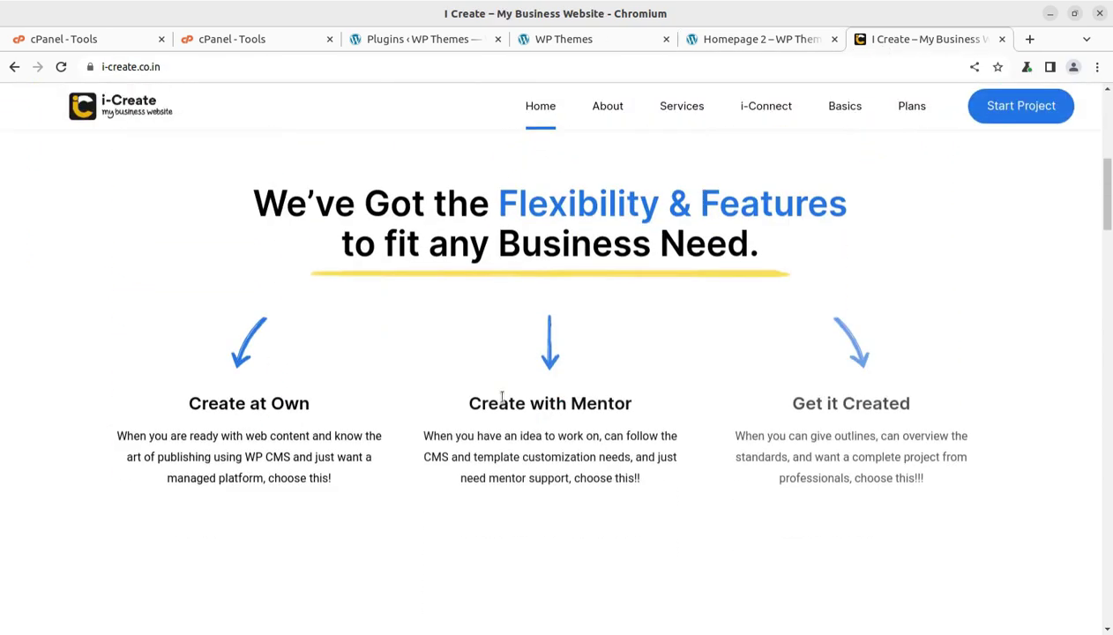
{"action": "scroll", "coordinate": [499, 397], "scroll_direction": "up", "scroll_amount": 5}
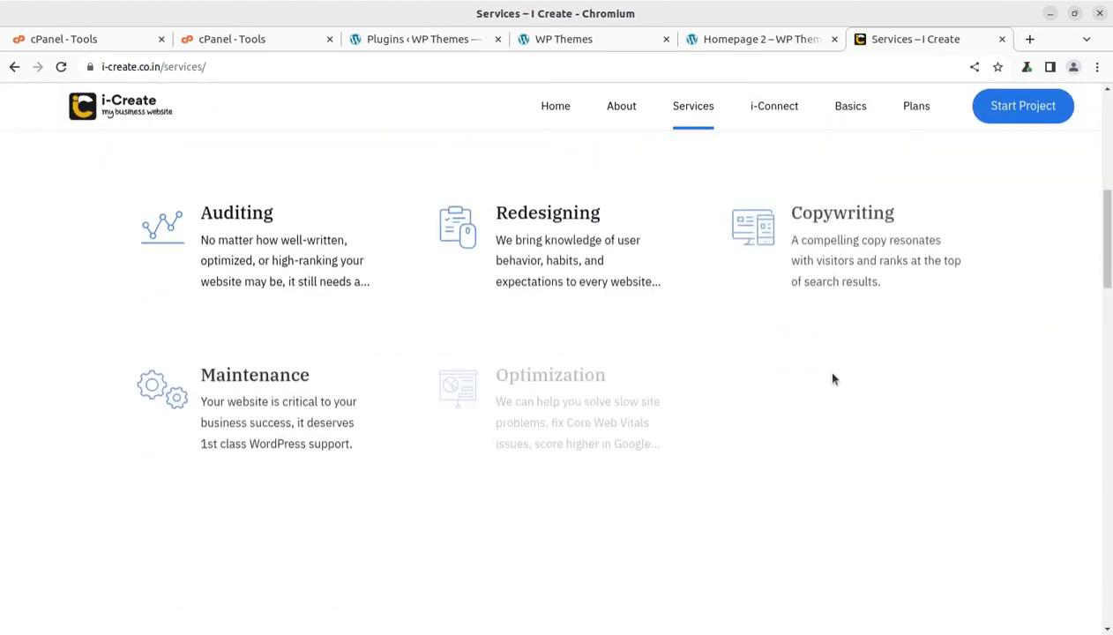
{"action": "scroll", "coordinate": [832, 379], "scroll_direction": "down", "scroll_amount": 5}
{"action": "scroll", "coordinate": [833, 379], "scroll_direction": "up", "scroll_amount": 5}
{"action": "scroll", "coordinate": [832, 379], "scroll_direction": "up", "scroll_amount": 5}
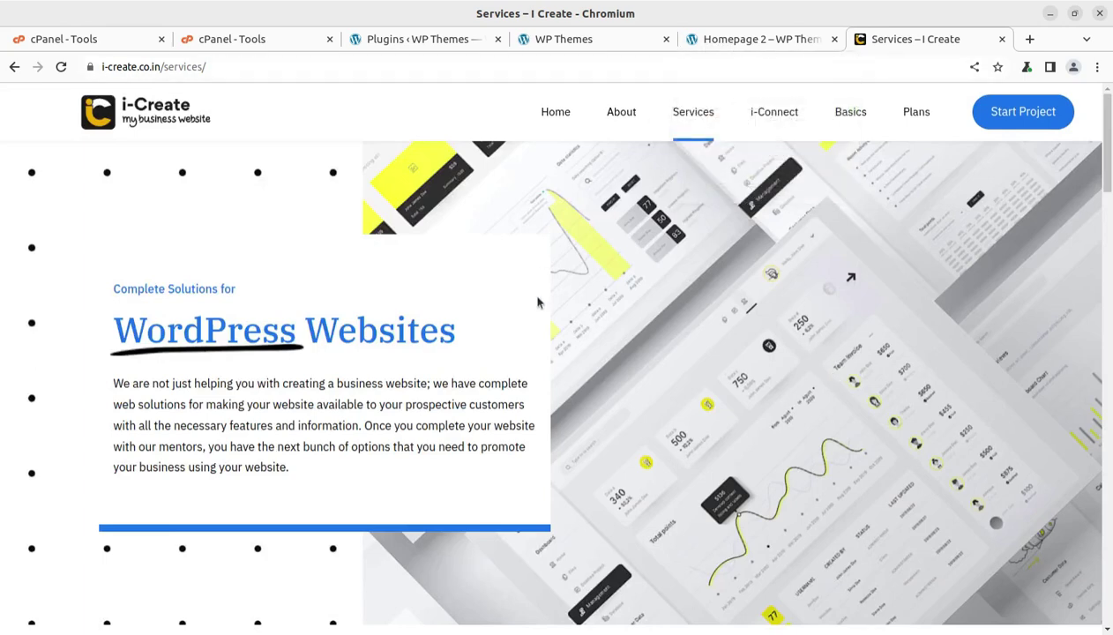
Step: Return to the ITinc home page and scroll to its top
{"action": "left_click", "coordinate": [599, 40]}
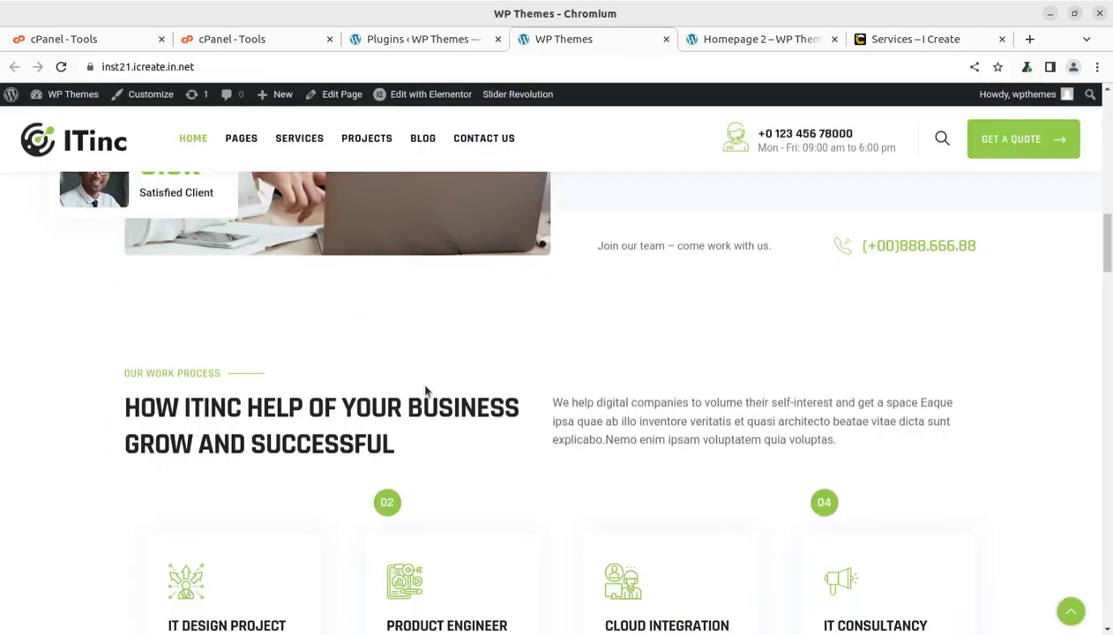
{"action": "scroll", "coordinate": [425, 390], "scroll_direction": "up", "scroll_amount": 5}
{"action": "scroll", "coordinate": [425, 390], "scroll_direction": "up", "scroll_amount": 5}
{"action": "scroll", "coordinate": [426, 390], "scroll_direction": "up", "scroll_amount": 3}
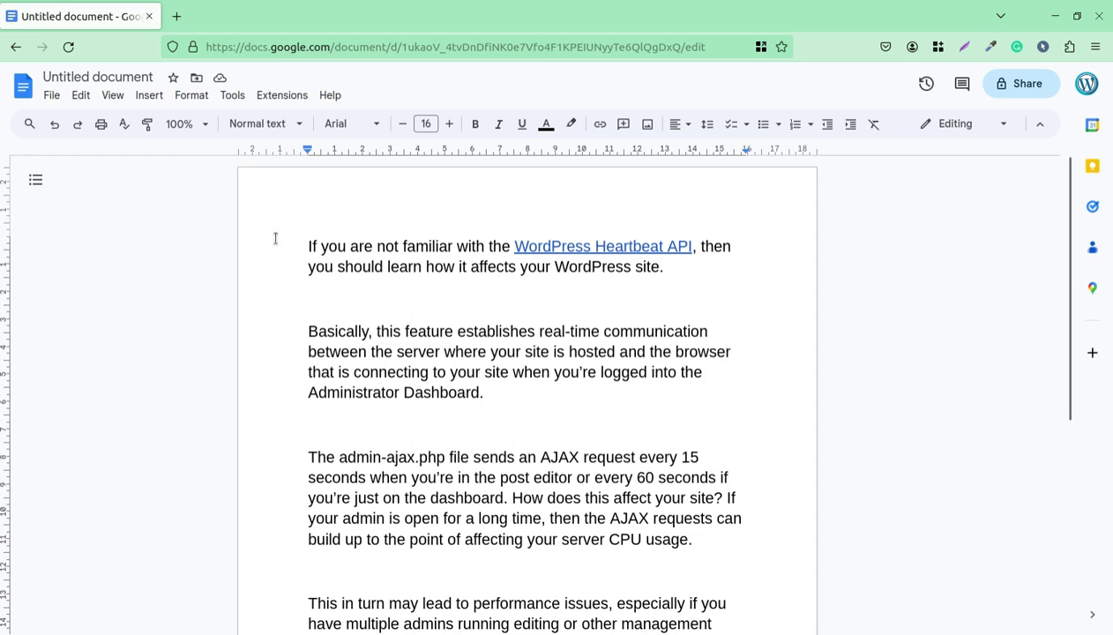
{"action": "left_click_drag", "start_coordinate": [272, 238], "coordinate": [376, 378]}
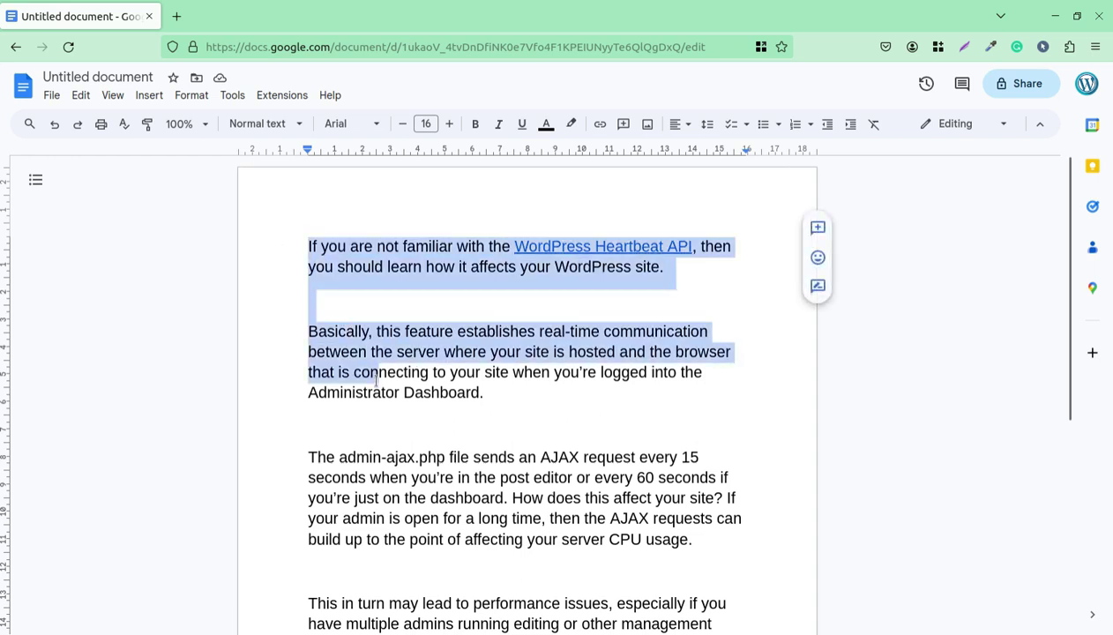
{"action": "left_click", "coordinate": [284, 294]}
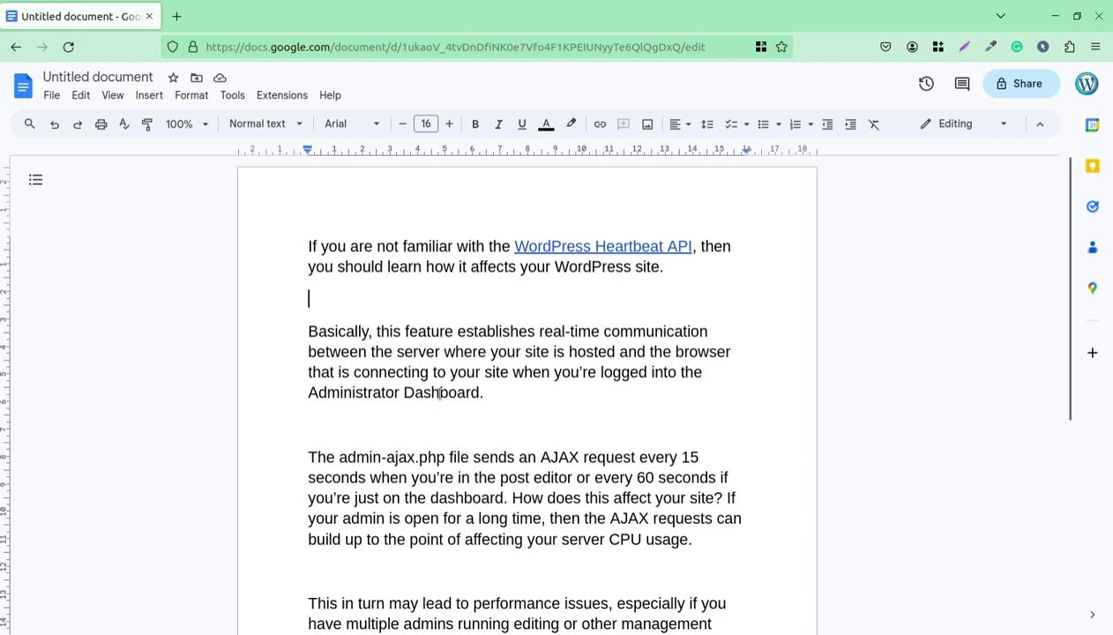
{"action": "mouse_move", "coordinate": [389, 332]}
{"action": "left_mouse_down"}
{"action": "mouse_move", "coordinate": [542, 351]}
{"action": "mouse_move", "coordinate": [561, 398]}
{"action": "left_mouse_up"}
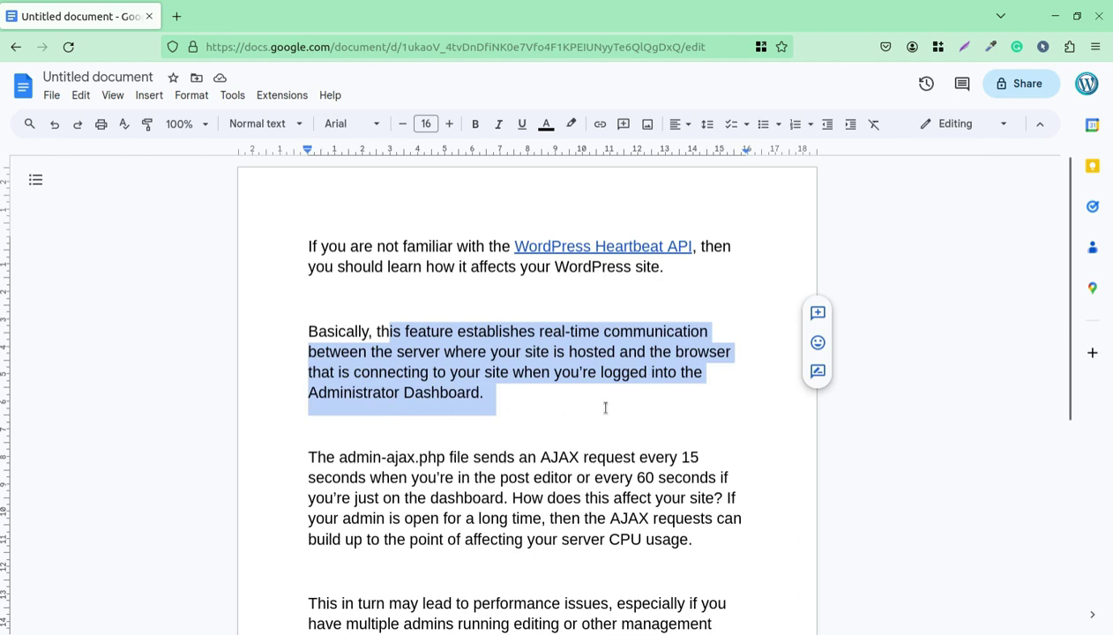
{"action": "scroll", "coordinate": [602, 405], "scroll_direction": "down", "scroll_amount": 1}
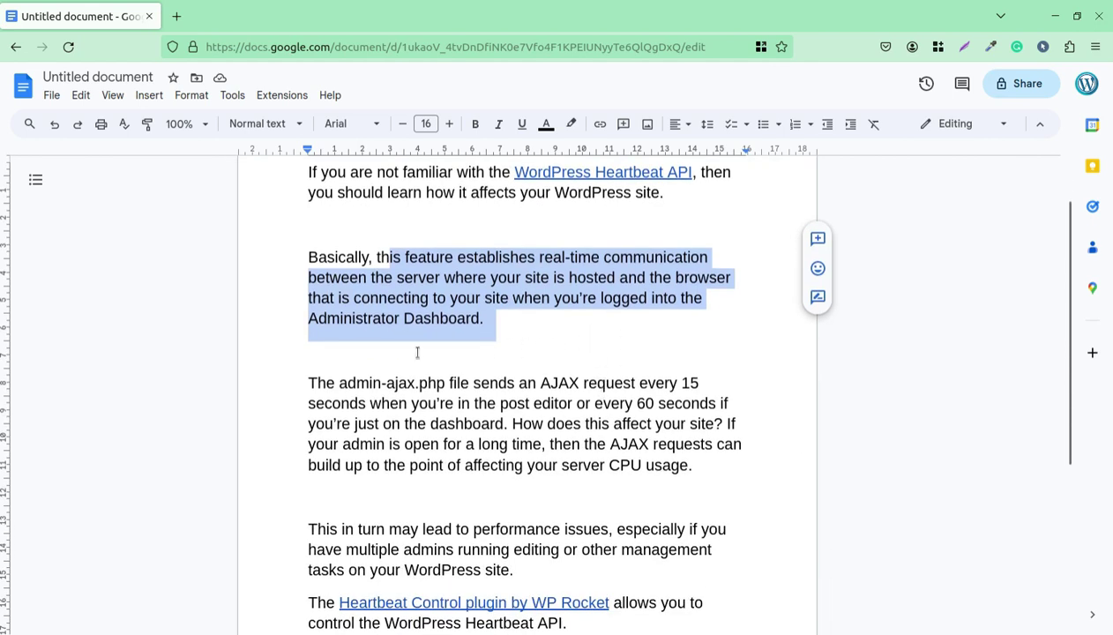
{"action": "left_click", "coordinate": [283, 339]}
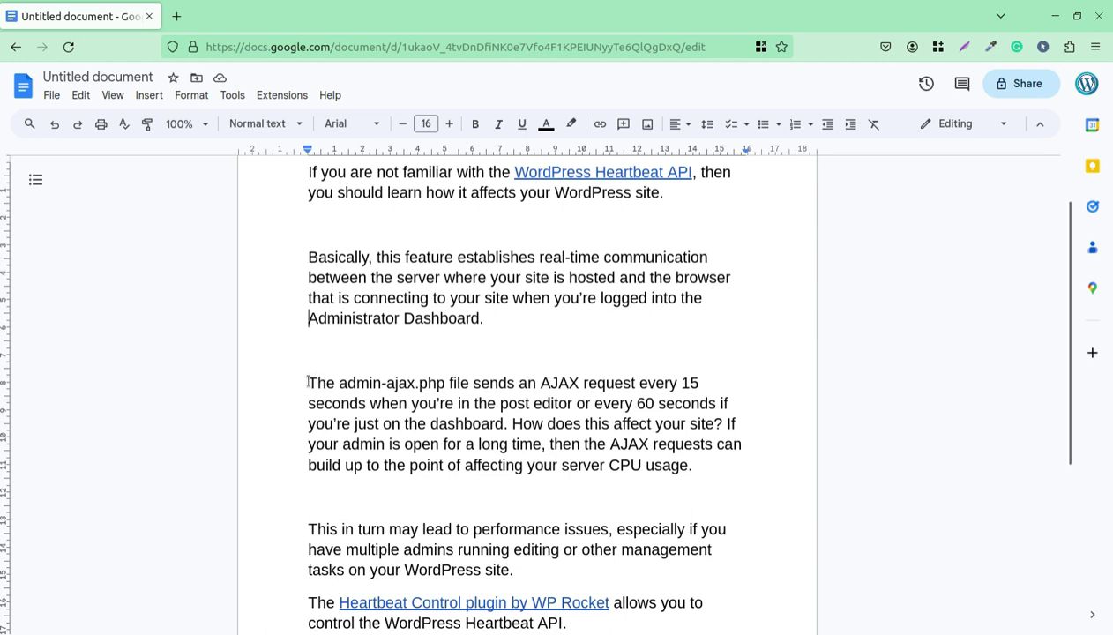
{"action": "left_click_drag", "start_coordinate": [309, 382], "coordinate": [430, 403]}
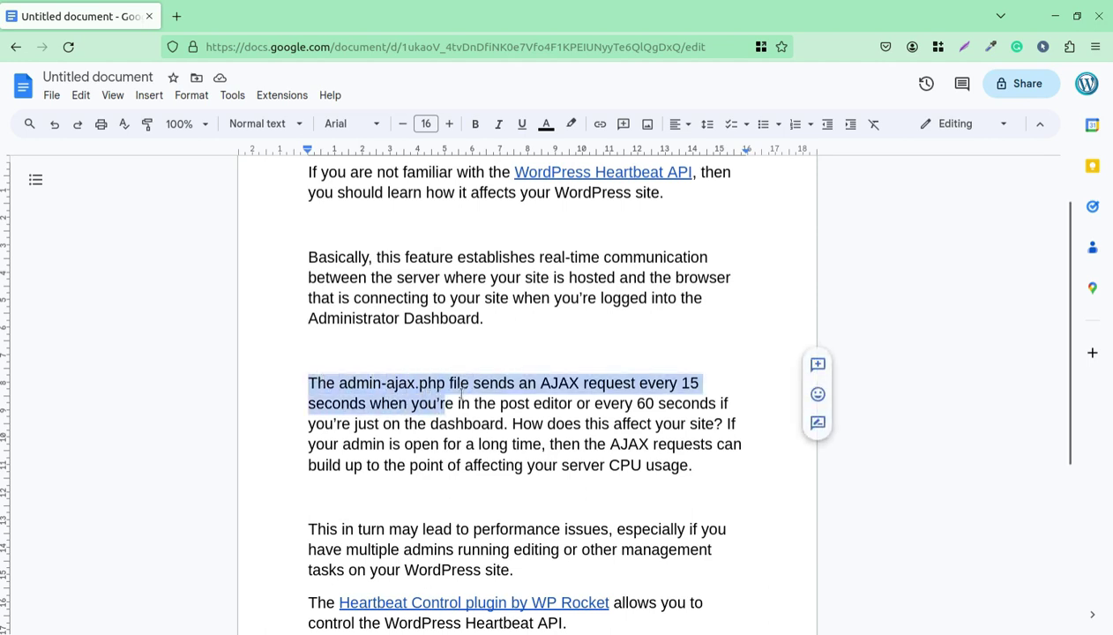
{"action": "mouse_move", "coordinate": [461, 394]}
{"action": "left_mouse_down"}
{"action": "mouse_move", "coordinate": [624, 404]}
{"action": "mouse_move", "coordinate": [661, 425]}
{"action": "mouse_move", "coordinate": [509, 425]}
{"action": "left_mouse_up"}
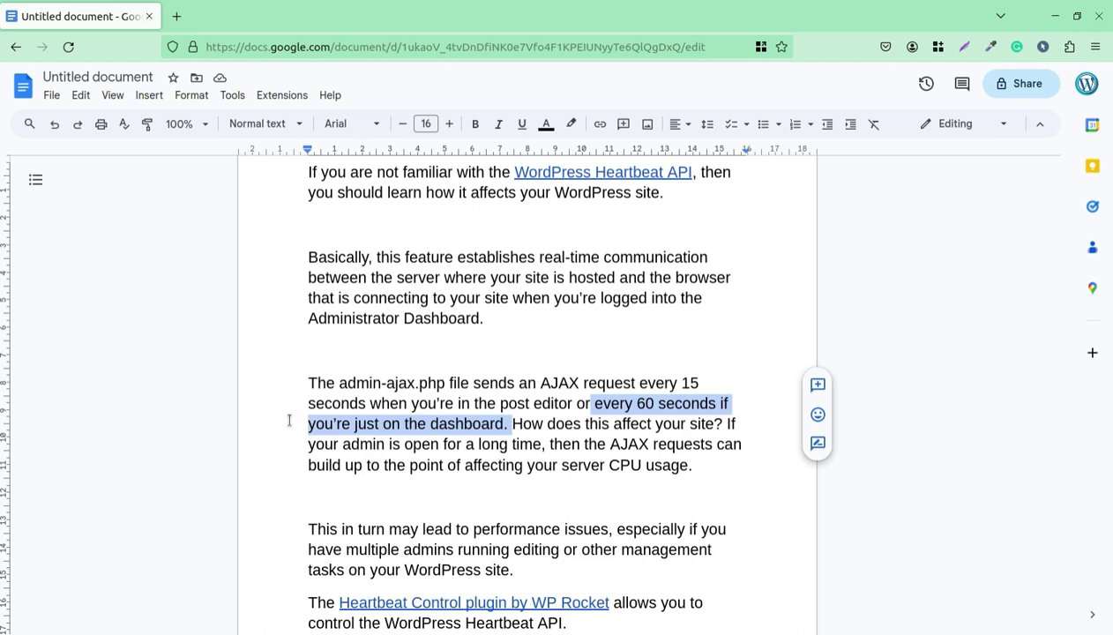
{"action": "left_click", "coordinate": [524, 497]}
{"action": "left_click", "coordinate": [512, 424]}
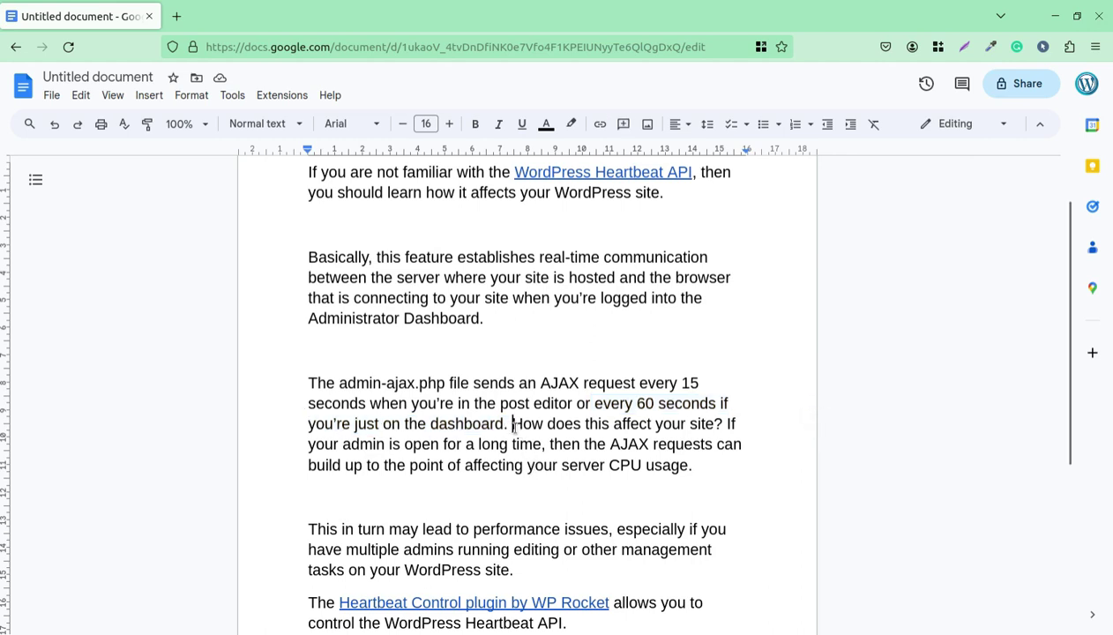
{"action": "mouse_move", "coordinate": [513, 425]}
{"action": "left_mouse_down"}
{"action": "mouse_move", "coordinate": [544, 467]}
{"action": "mouse_move", "coordinate": [698, 478]}
{"action": "left_mouse_up"}
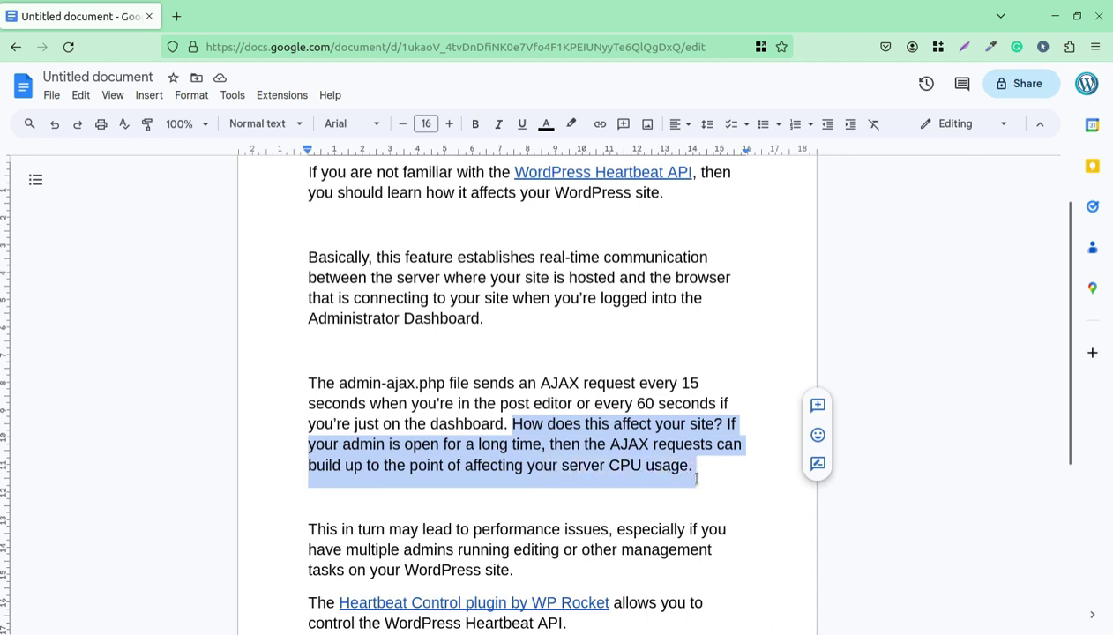
{"action": "scroll", "coordinate": [696, 480], "scroll_direction": "down", "scroll_amount": 3}
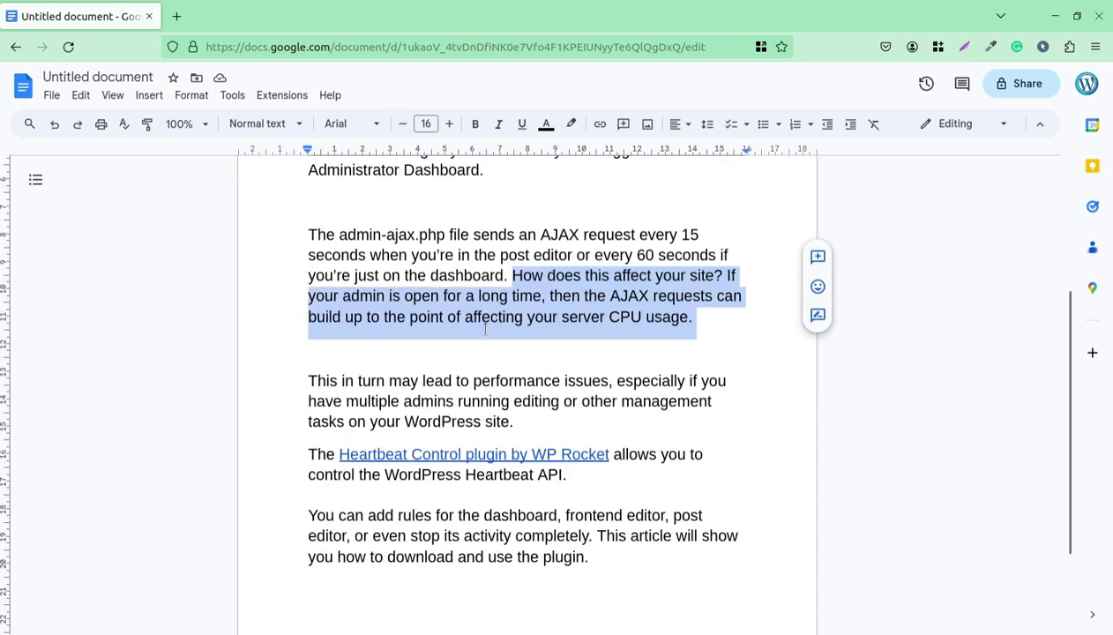
{"action": "left_click_drag", "start_coordinate": [607, 328], "coordinate": [681, 327]}
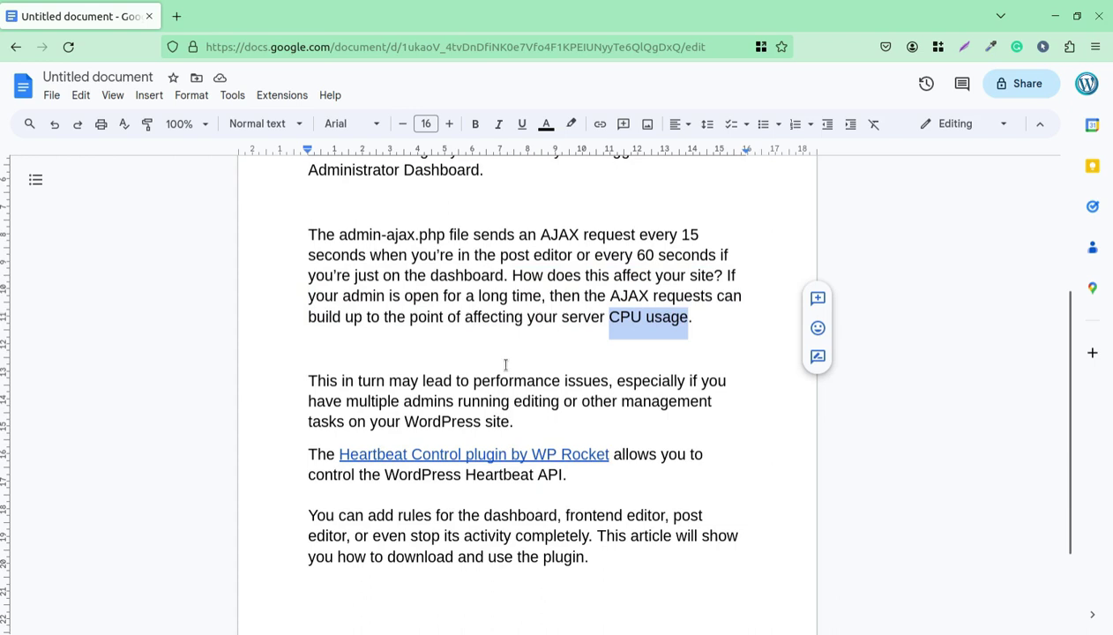
{"action": "scroll", "coordinate": [444, 368], "scroll_direction": "down", "scroll_amount": 2}
{"action": "left_click_drag", "start_coordinate": [285, 311], "coordinate": [427, 330]}
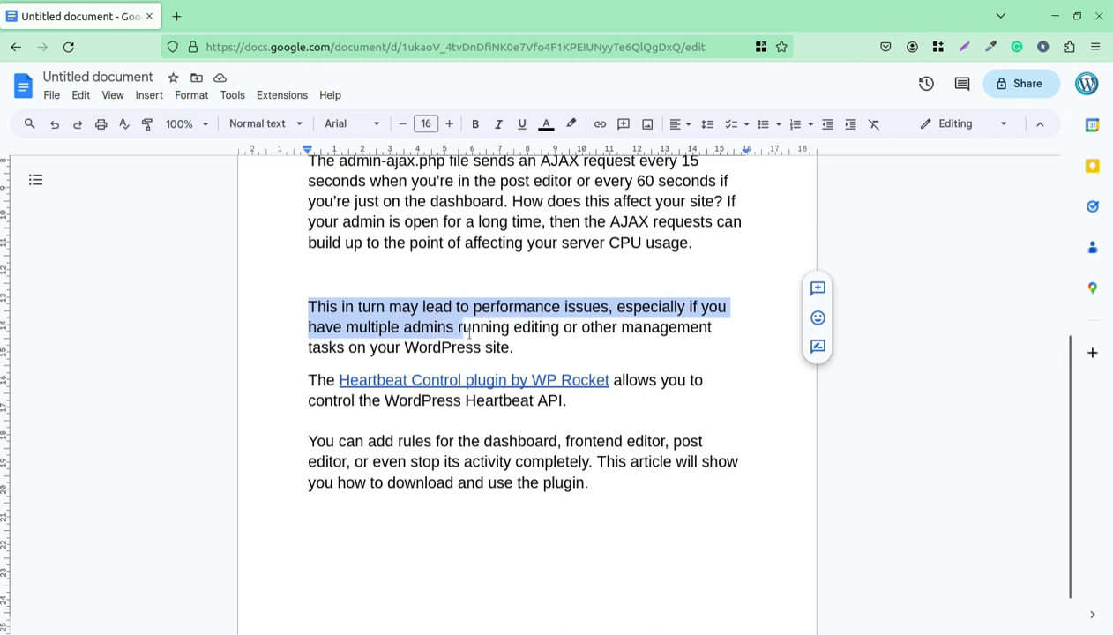
Step: Highlight then deselect the performance issues paragraph, and return to the ITinc site in Chromium
{"action": "left_click_drag", "start_coordinate": [427, 330], "coordinate": [548, 344]}
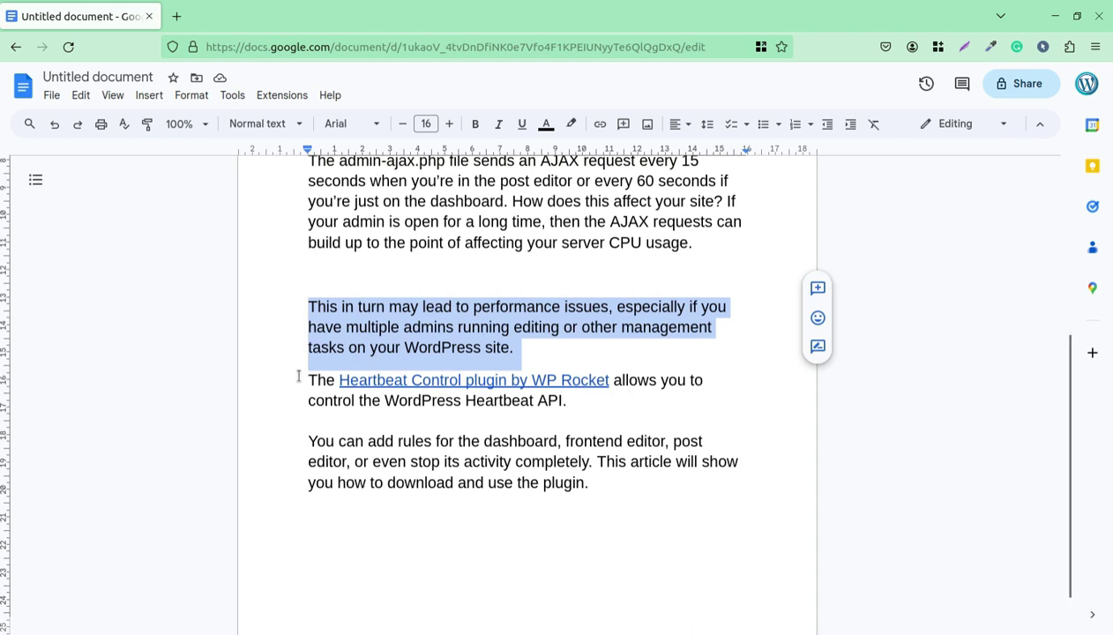
{"action": "left_click", "coordinate": [298, 376]}
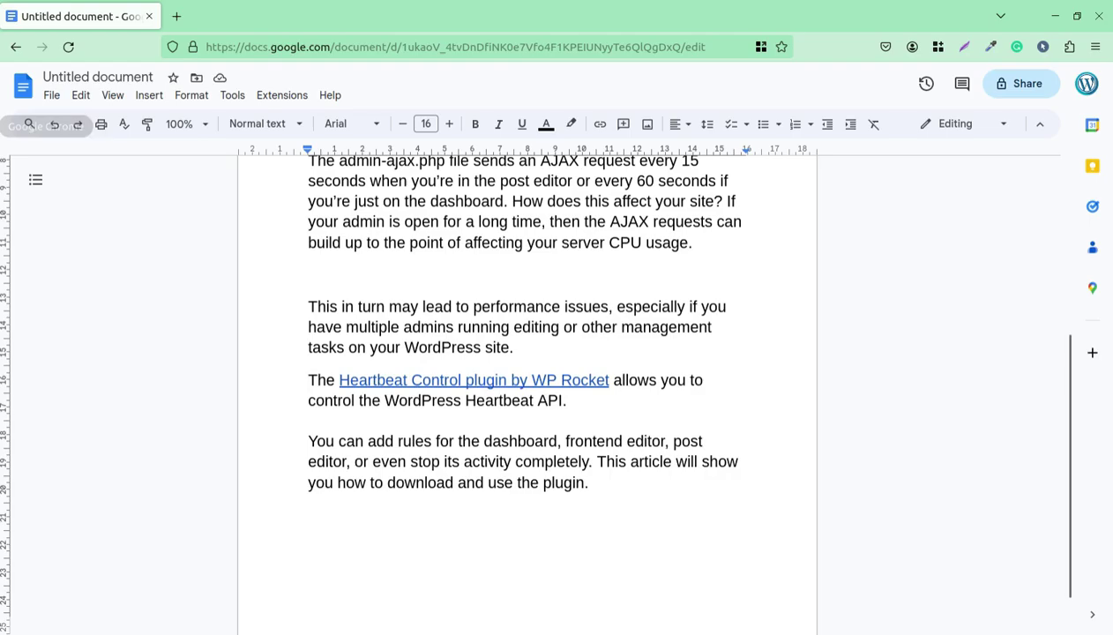
{"action": "left_click", "coordinate": [4, 222]}
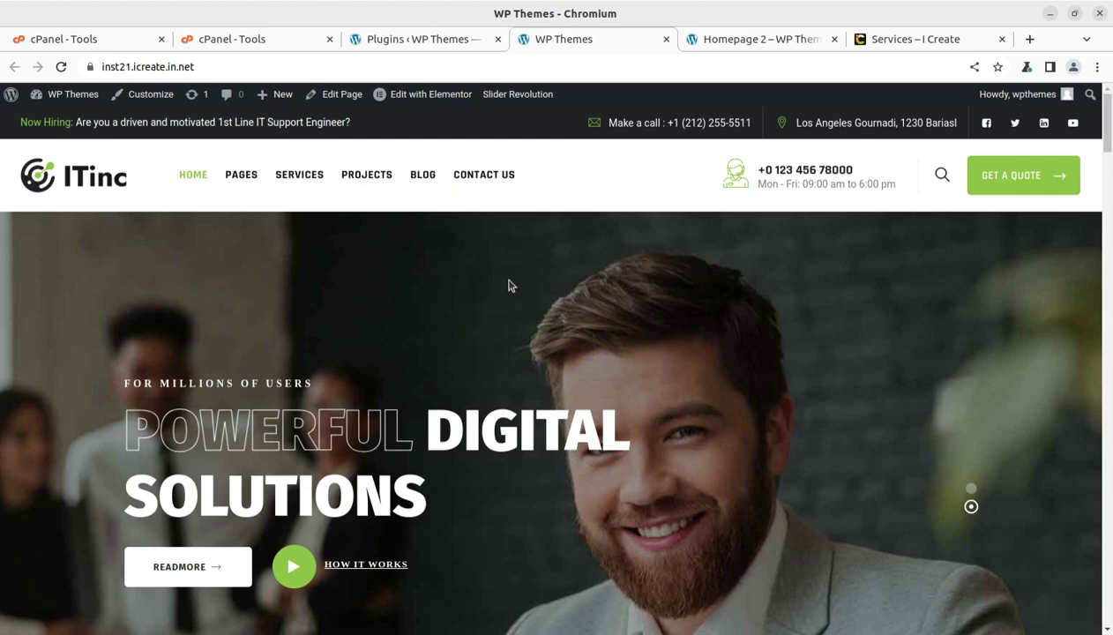
Step: Scroll down the ITinc home page
{"action": "scroll", "coordinate": [509, 285], "scroll_direction": "down", "scroll_amount": 4}
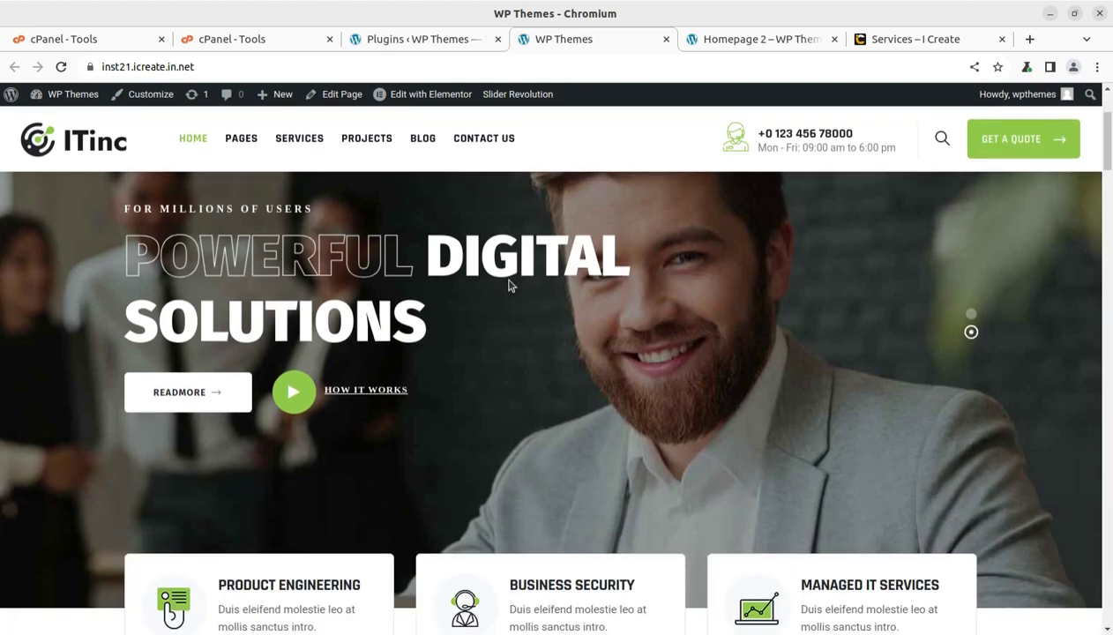
{"action": "scroll", "coordinate": [509, 285], "scroll_direction": "down", "scroll_amount": 4}
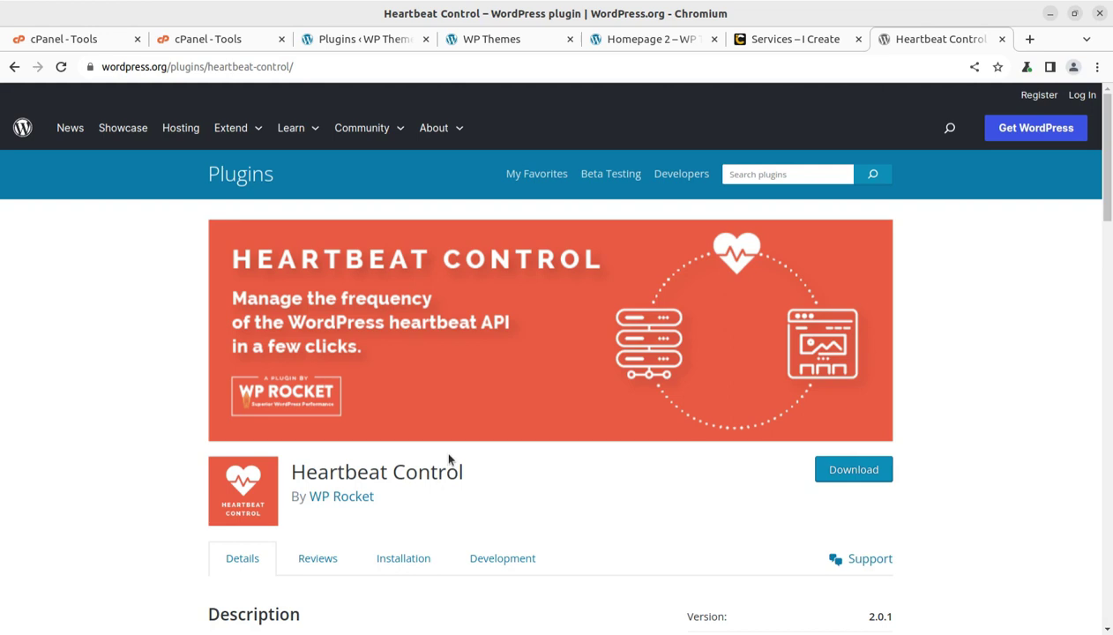
Step: Select and deselect the Heartbeat Control title, then scroll through the description and back
{"action": "left_click_drag", "start_coordinate": [511, 481], "coordinate": [293, 468]}
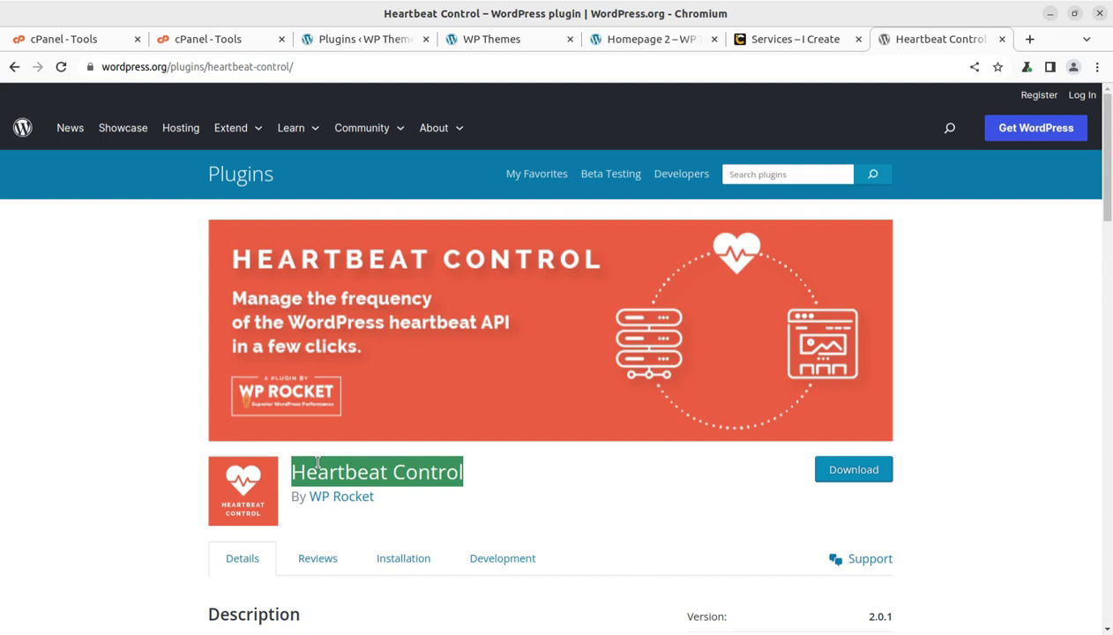
{"action": "left_click", "coordinate": [87, 383]}
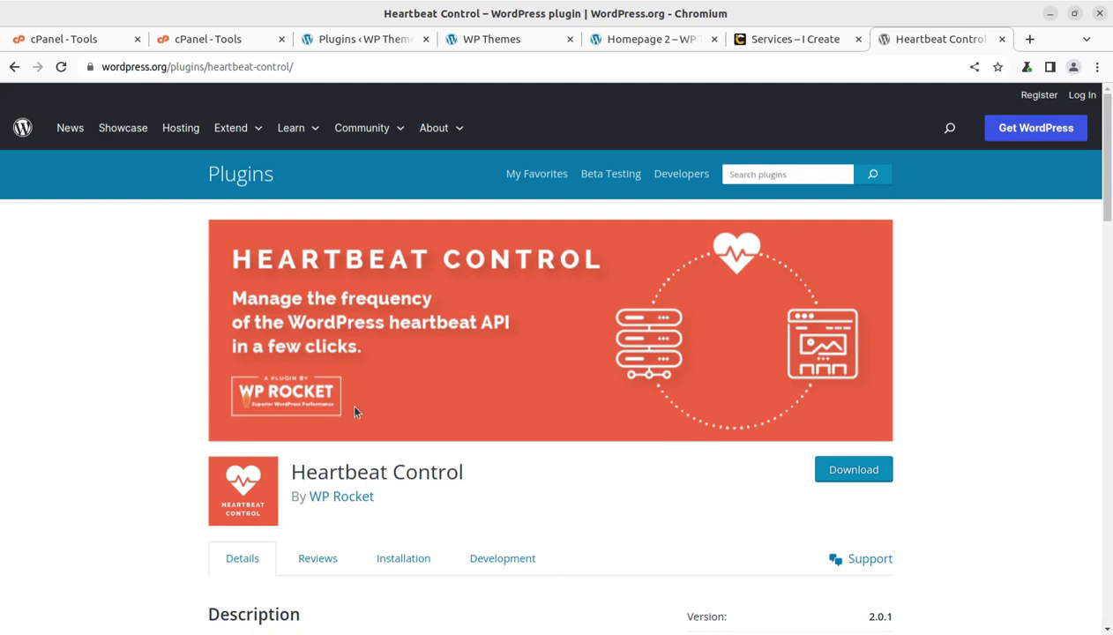
{"action": "scroll", "coordinate": [640, 405], "scroll_direction": "down", "scroll_amount": 2}
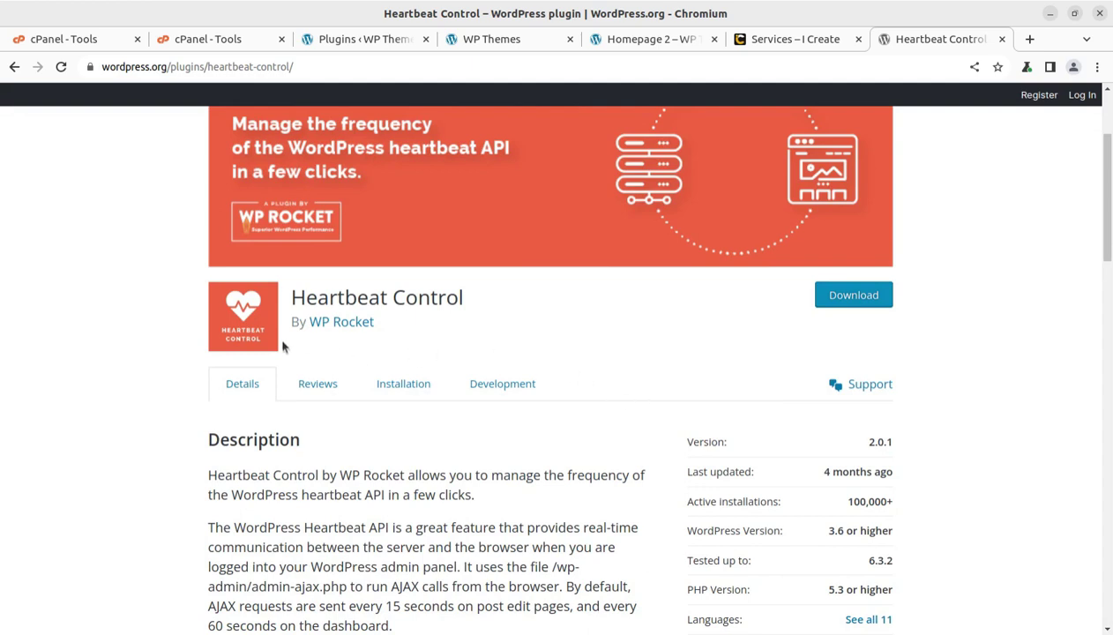
{"action": "scroll", "coordinate": [610, 346], "scroll_direction": "up", "scroll_amount": 2}
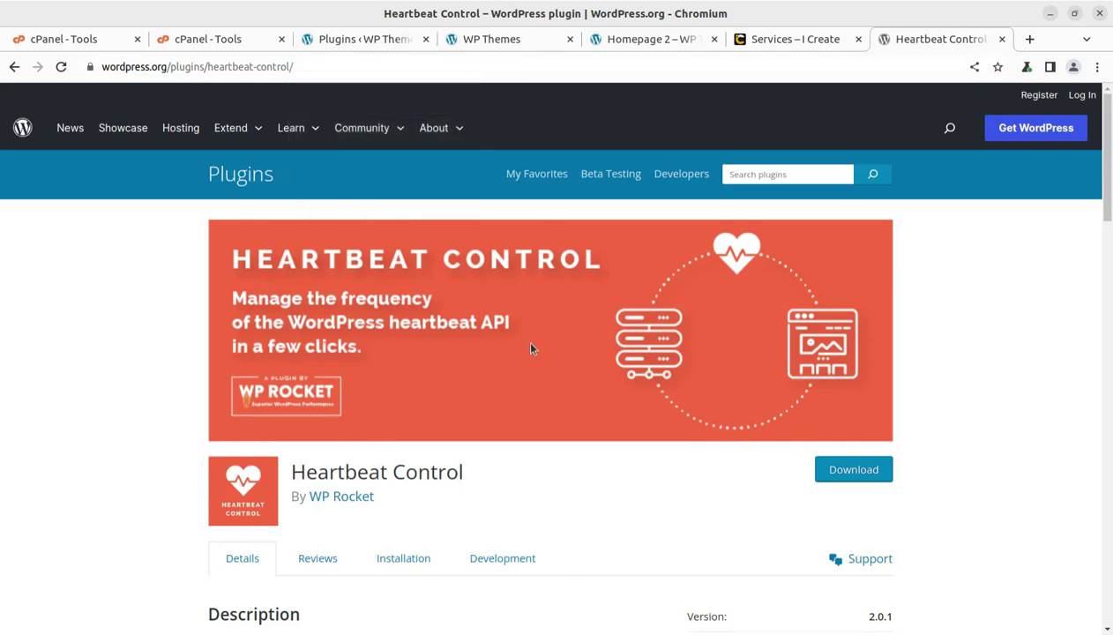
Step: Switch between the admin plugin list and the ITinc front-end homepage
{"action": "left_click", "coordinate": [360, 44]}
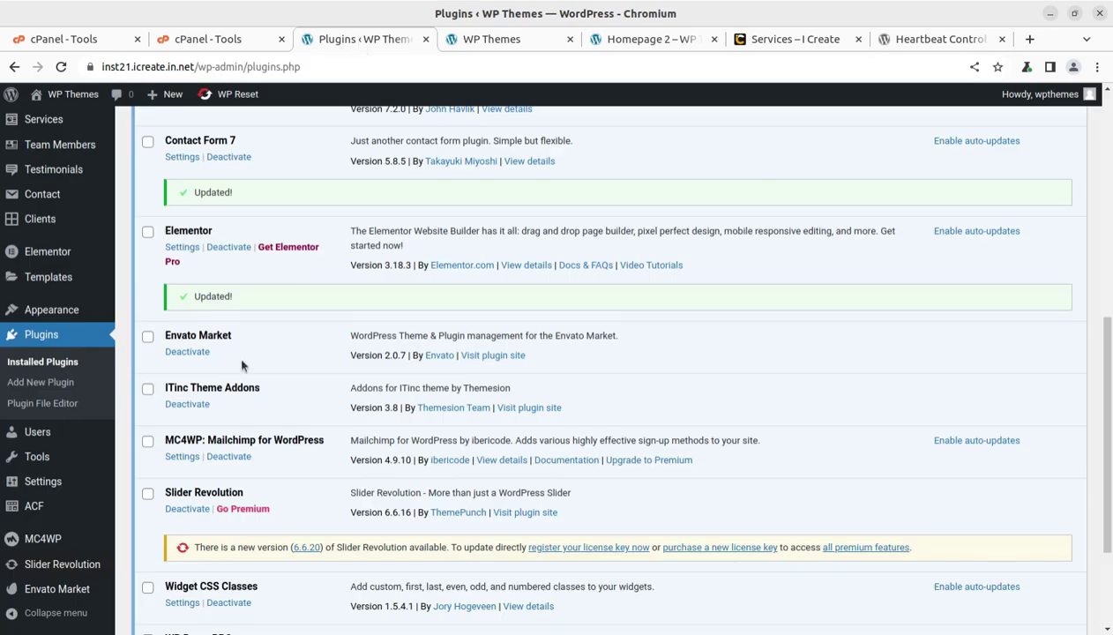
{"action": "scroll", "coordinate": [242, 364], "scroll_direction": "up", "scroll_amount": 10}
{"action": "left_click", "coordinate": [491, 39]}
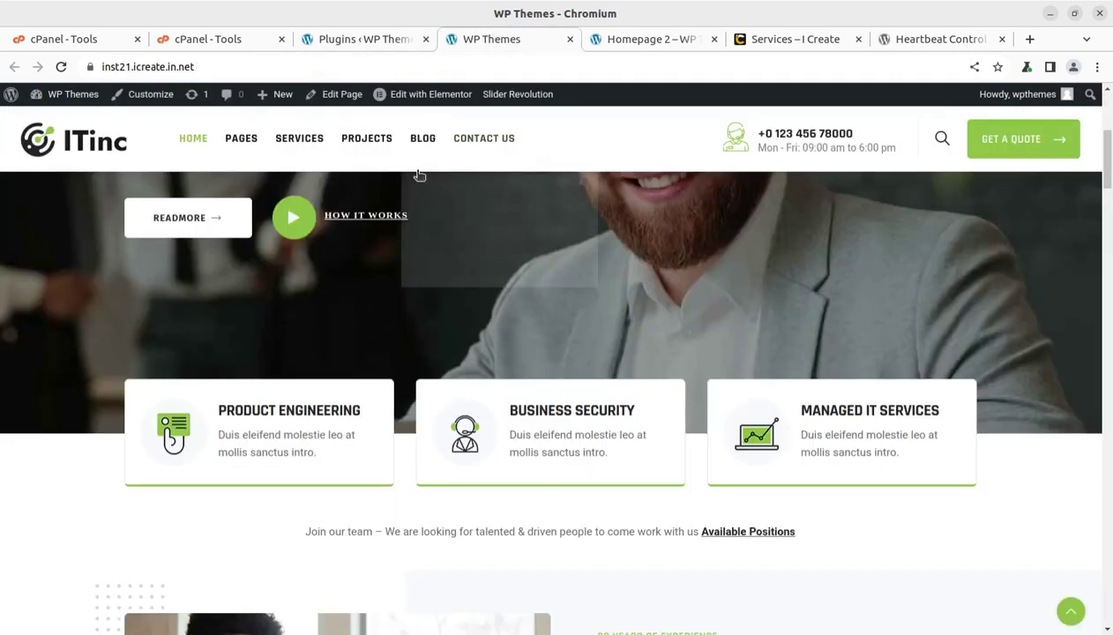
{"action": "left_click", "coordinate": [357, 40]}
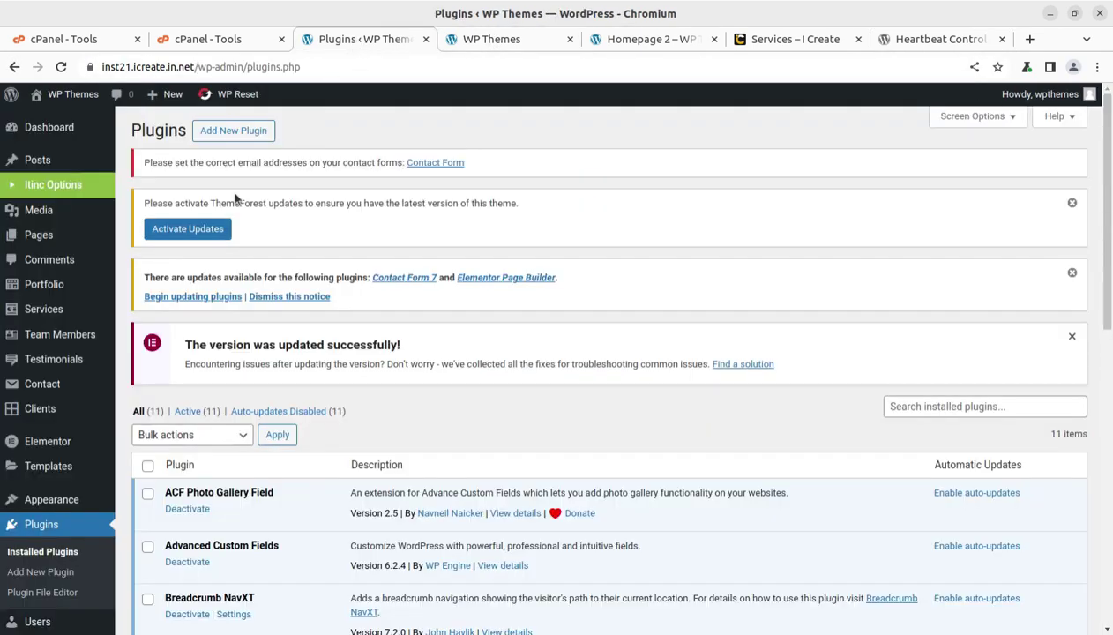
Step: Search Add New Plugin for 'heartbeat', then install and activate Heartbeat Control
{"action": "left_click", "coordinate": [34, 577]}
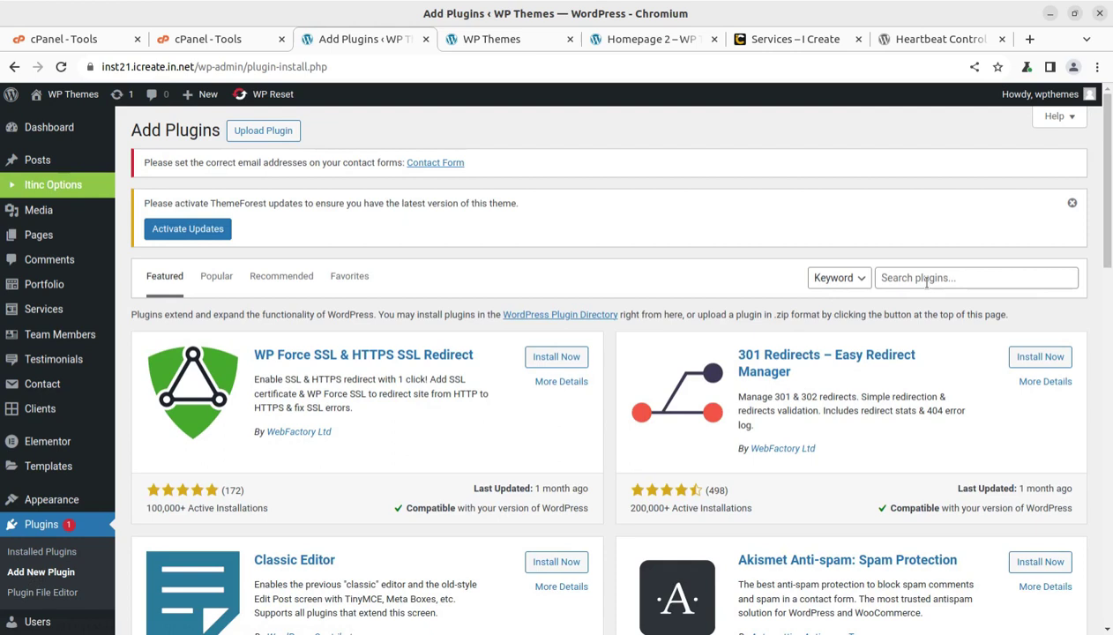
{"action": "left_click", "coordinate": [927, 280]}
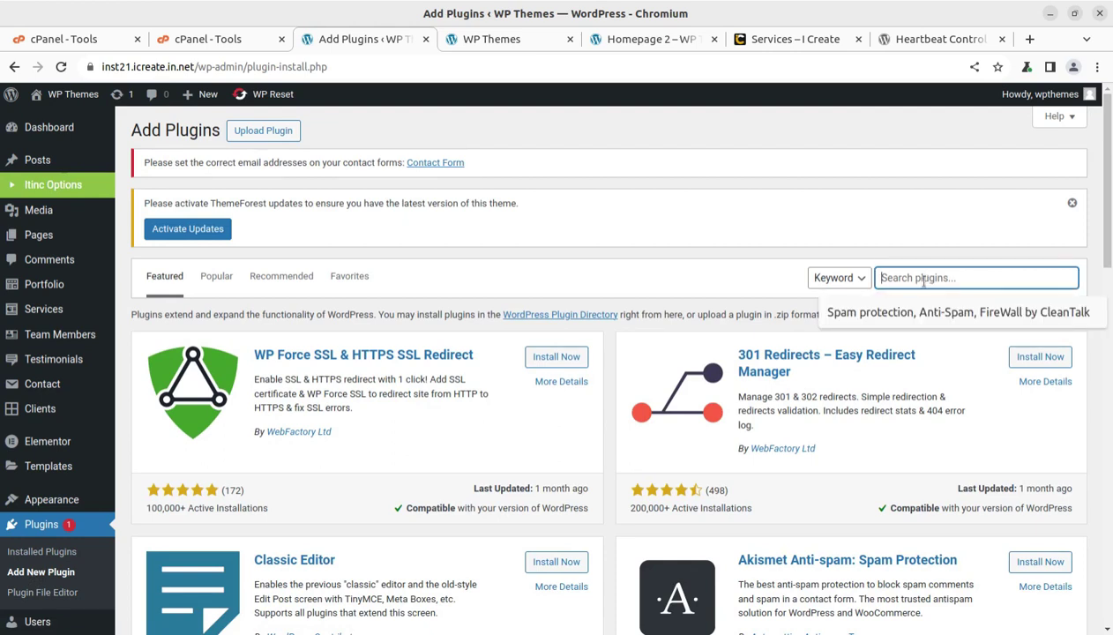
{"action": "key", "text": "Escape"}
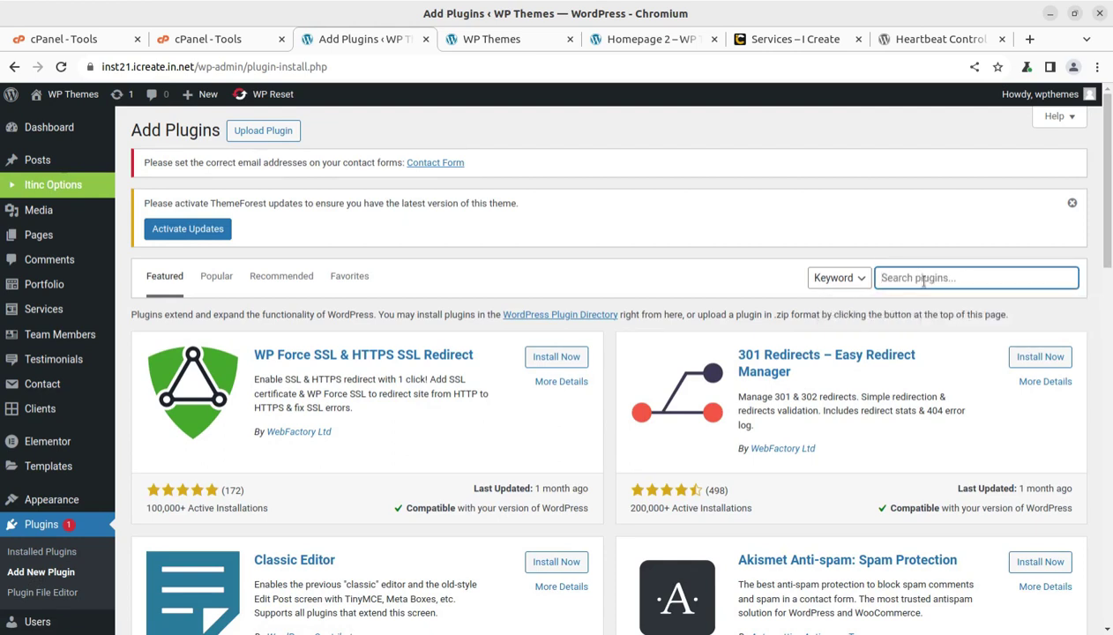
{"action": "type", "text": "heartb"}
{"action": "type", "text": "eat"}
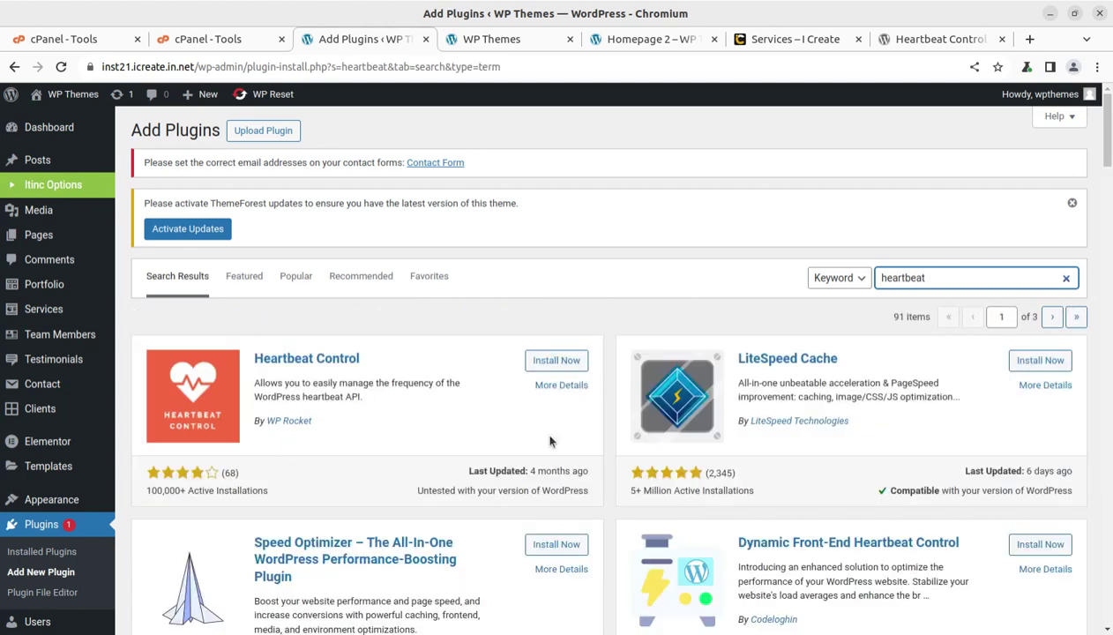
{"action": "left_click", "coordinate": [551, 365]}
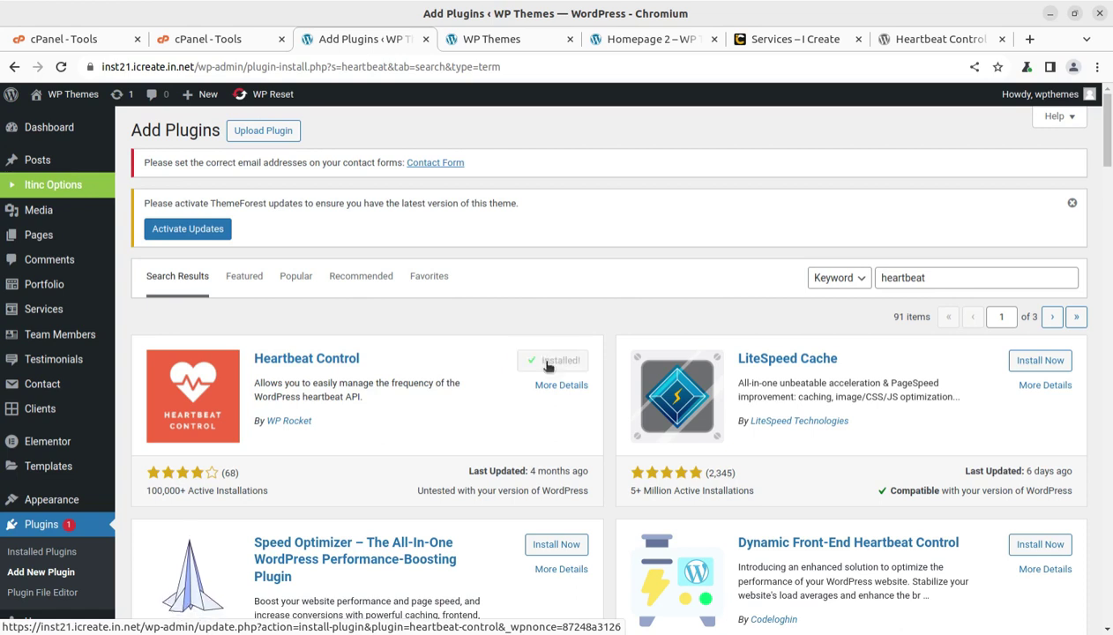
{"action": "left_click", "coordinate": [549, 367]}
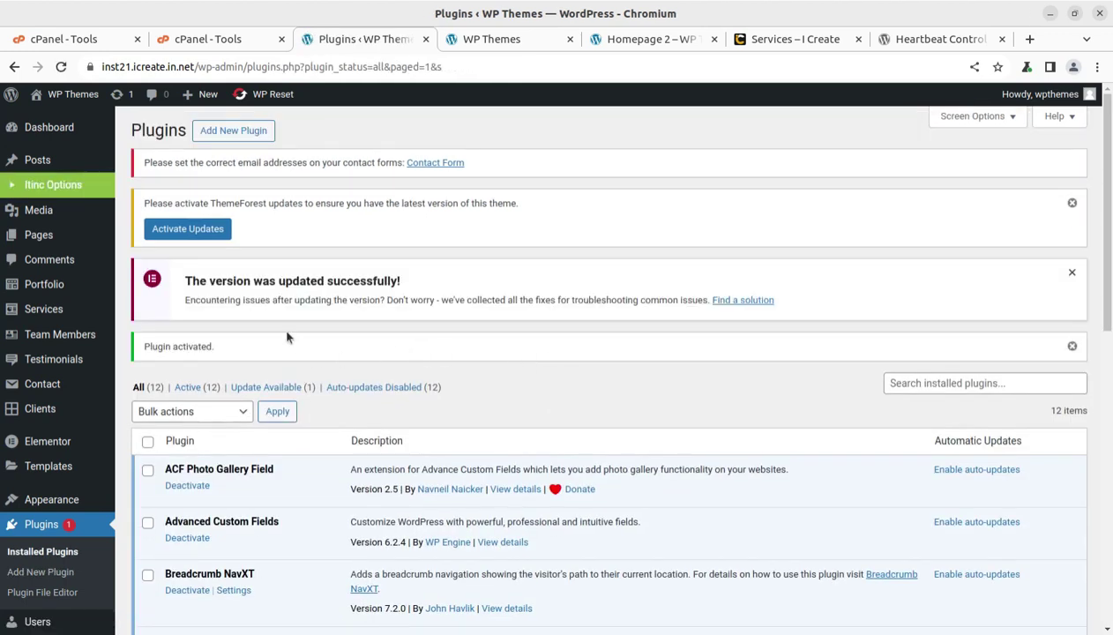
Step: Scroll the admin sidebar and open Settings > Heartbeat Control
{"action": "scroll", "coordinate": [287, 331], "scroll_direction": "down", "scroll_amount": 2}
{"action": "scroll", "coordinate": [304, 414], "scroll_direction": "down", "scroll_amount": 1}
{"action": "scroll", "coordinate": [309, 494], "scroll_direction": "down", "scroll_amount": 2}
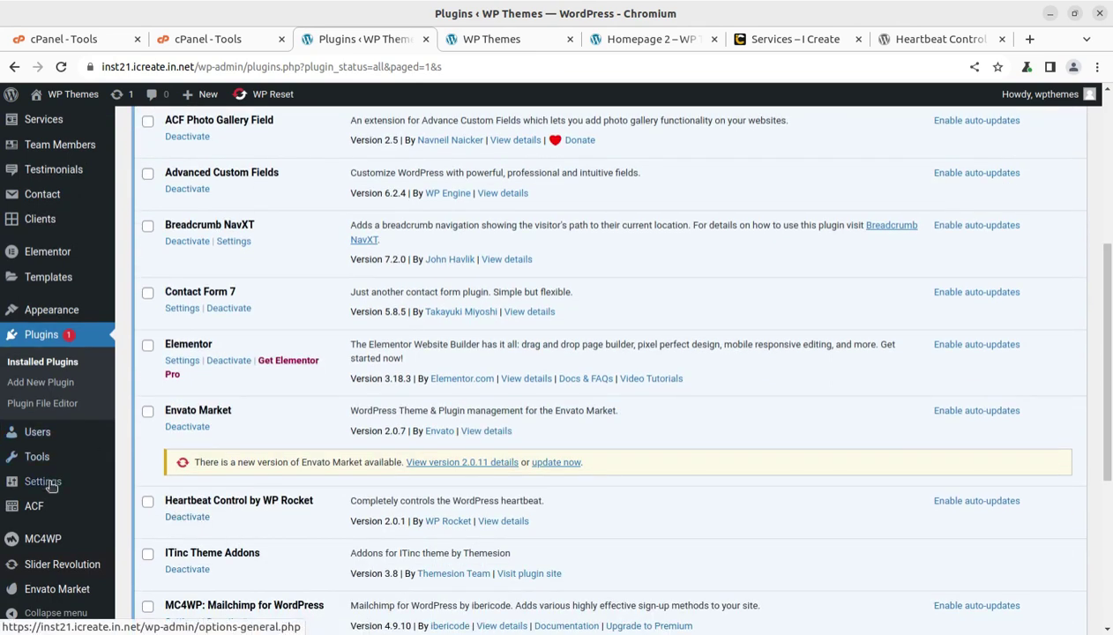
{"action": "mouse_move", "coordinate": [43, 481]}
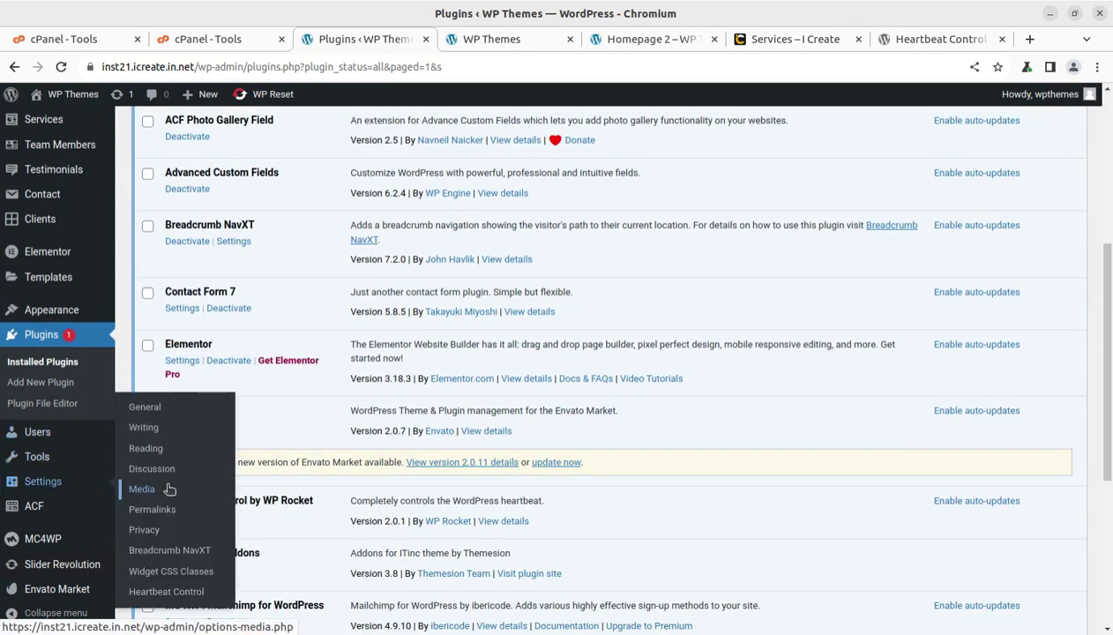
{"action": "left_click", "coordinate": [181, 597]}
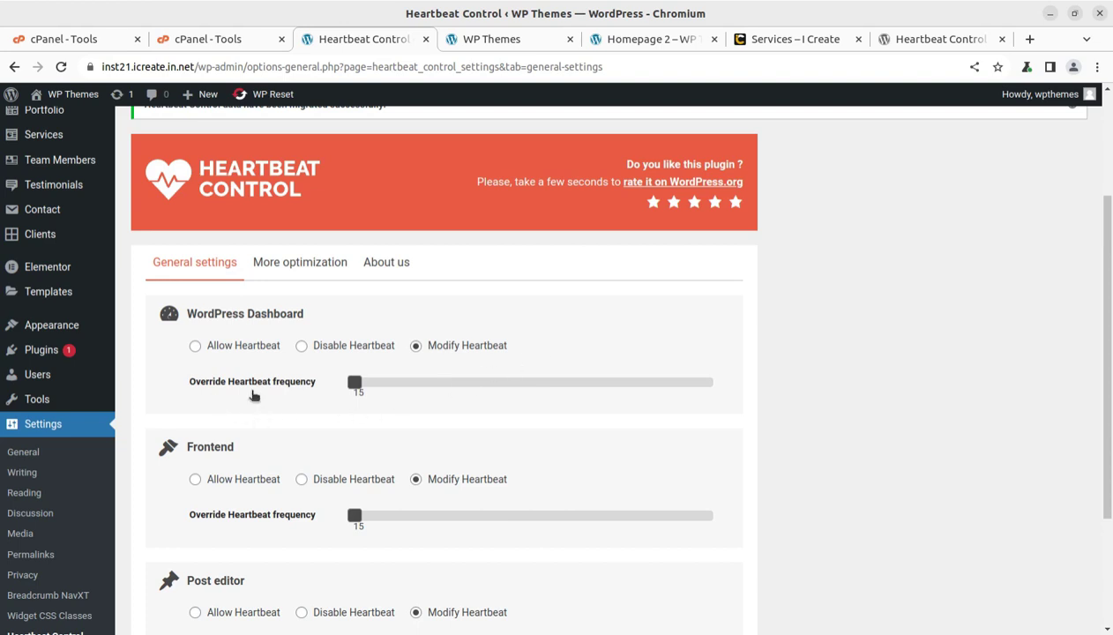
Step: Save heartbeat frequencies of Dashboard 120, Frontend 104 and Post editor 72
{"action": "mouse_move", "coordinate": [356, 389]}
{"action": "left_mouse_down"}
{"action": "mouse_move", "coordinate": [526, 401]}
{"action": "mouse_move", "coordinate": [450, 398]}
{"action": "mouse_move", "coordinate": [488, 399]}
{"action": "left_mouse_up"}
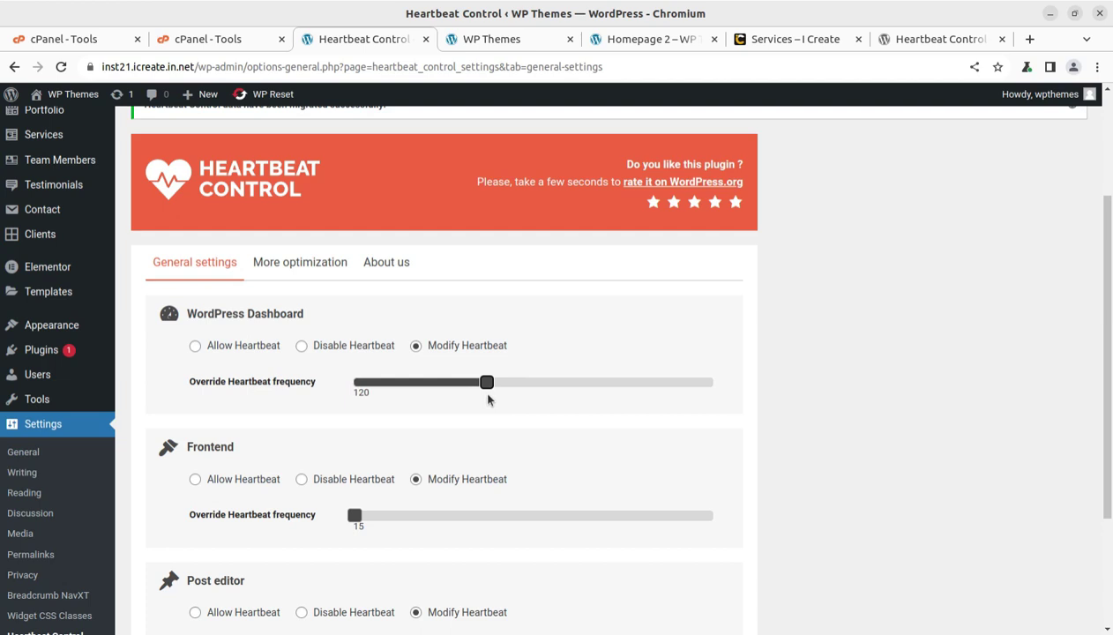
{"action": "scroll", "coordinate": [370, 430], "scroll_direction": "down", "scroll_amount": 3}
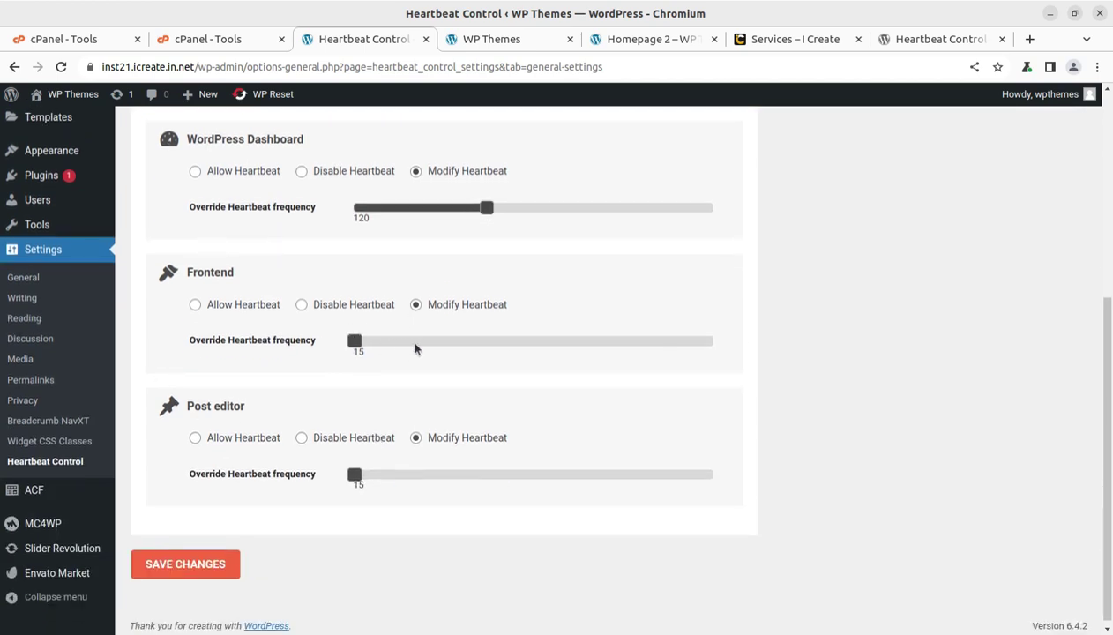
{"action": "left_click_drag", "start_coordinate": [365, 344], "coordinate": [467, 342]}
{"action": "left_click_drag", "start_coordinate": [345, 479], "coordinate": [425, 479]}
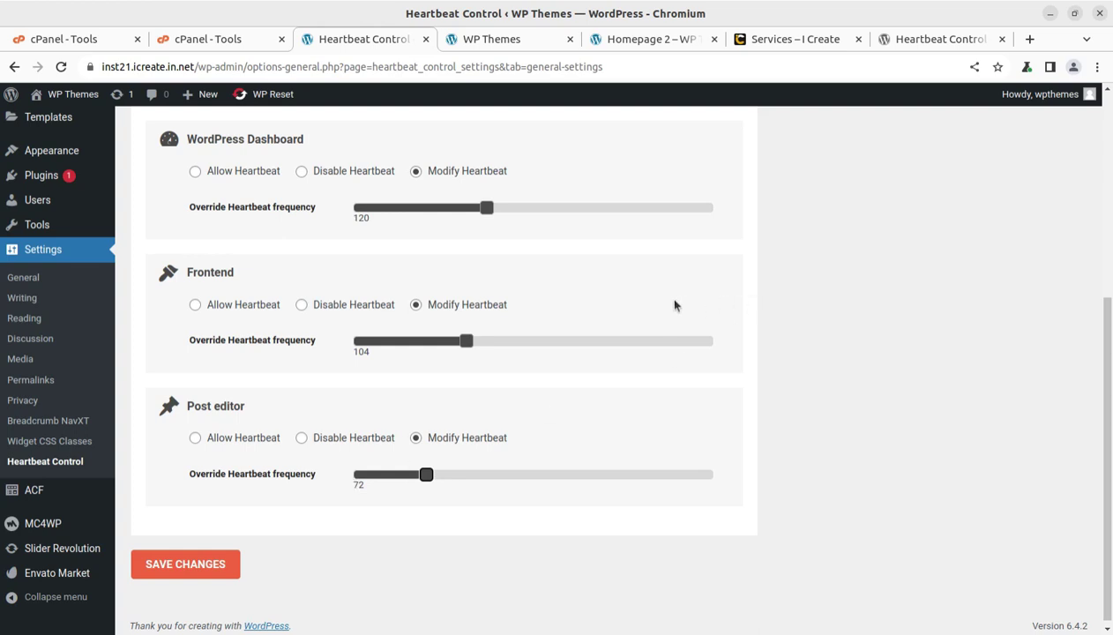
{"action": "left_click", "coordinate": [218, 564]}
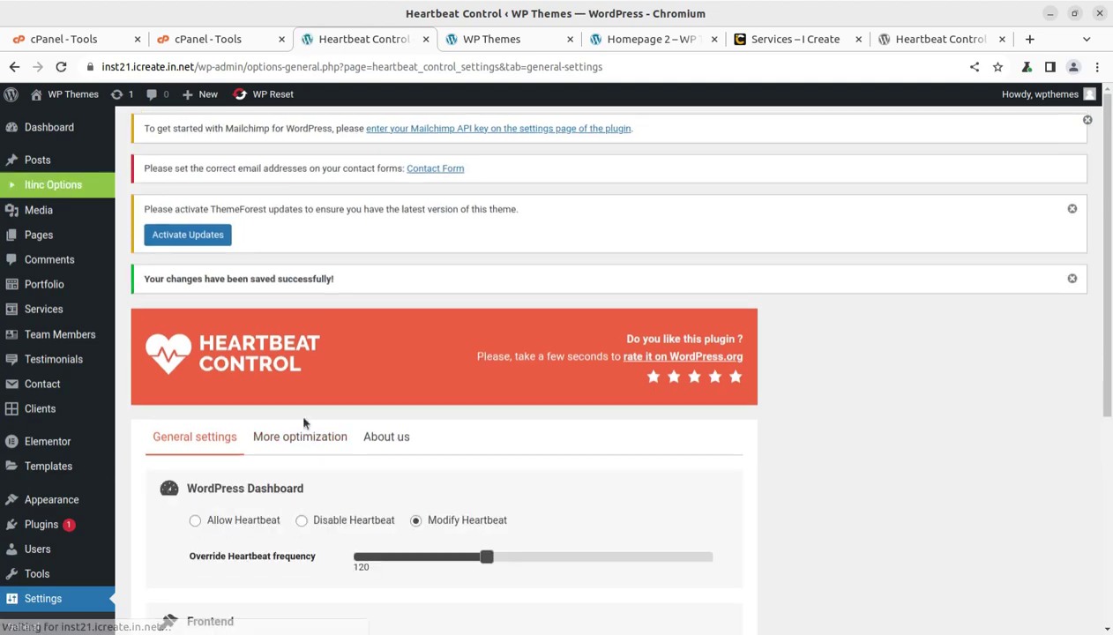
{"action": "left_click", "coordinate": [312, 437]}
{"action": "scroll", "coordinate": [483, 468], "scroll_direction": "down", "scroll_amount": 3}
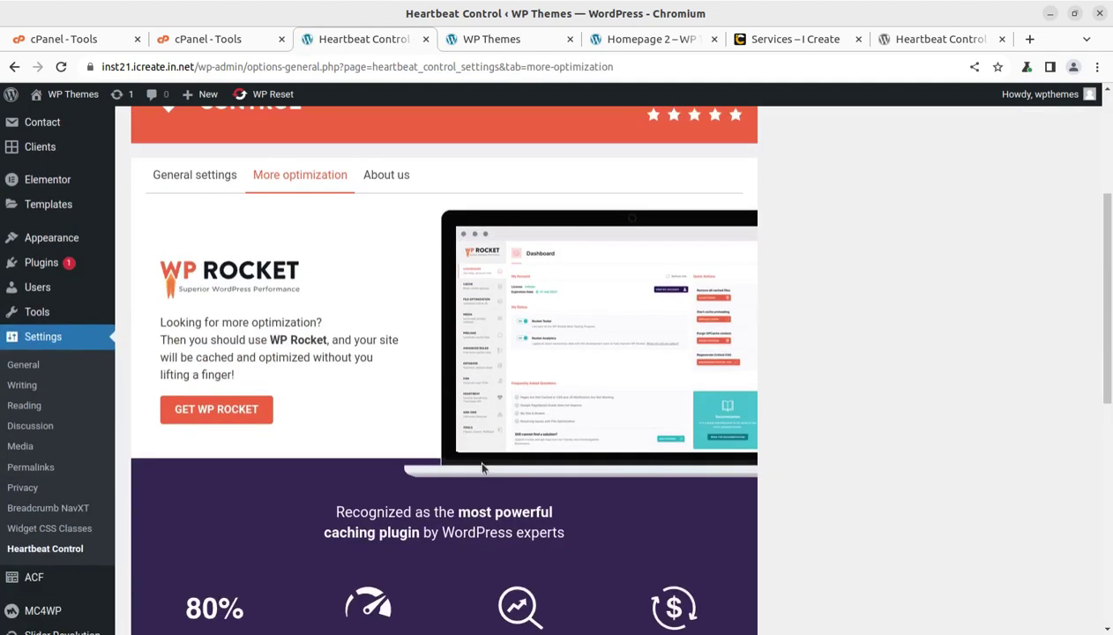
{"action": "scroll", "coordinate": [450, 463], "scroll_direction": "down", "scroll_amount": 2}
{"action": "scroll", "coordinate": [398, 417], "scroll_direction": "up", "scroll_amount": 2}
{"action": "left_click", "coordinate": [187, 178]}
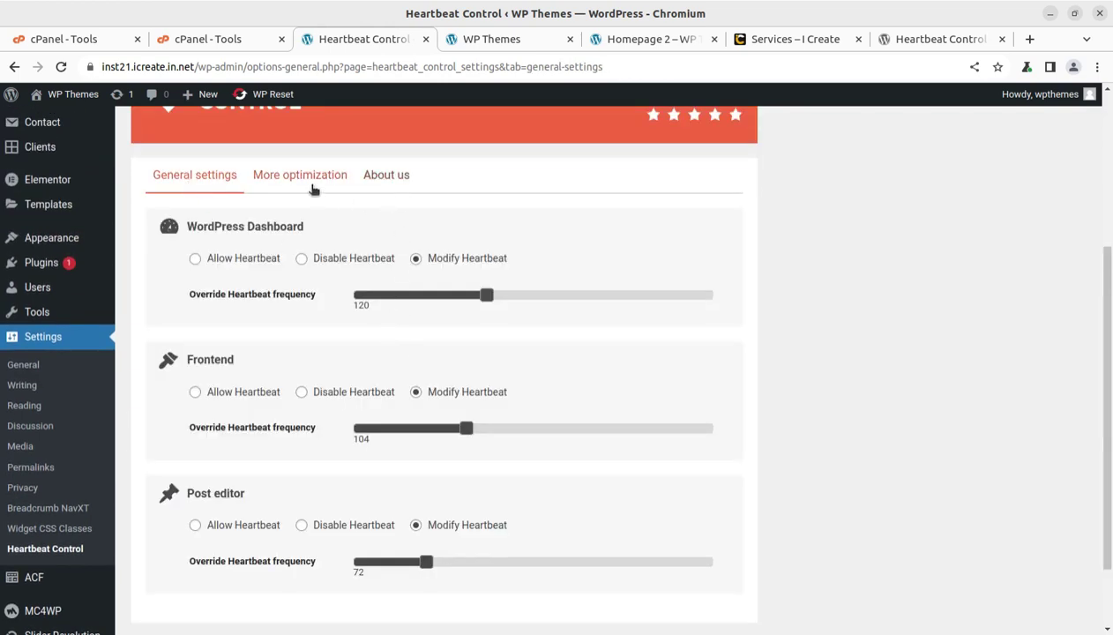
{"action": "scroll", "coordinate": [521, 377], "scroll_direction": "up", "scroll_amount": 2}
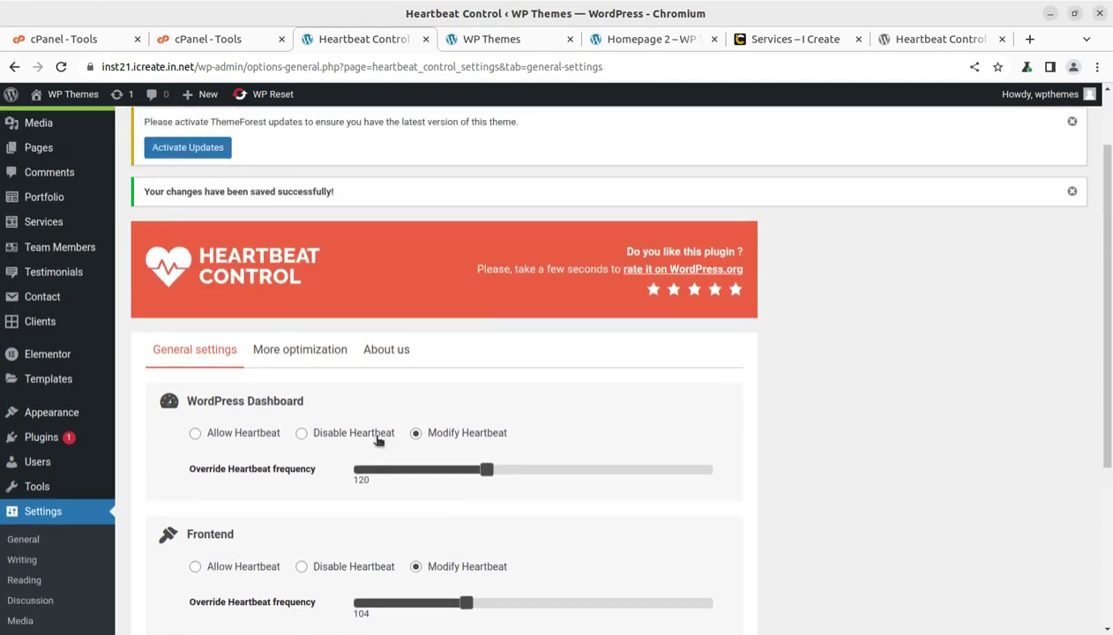
{"action": "left_click", "coordinate": [1072, 122]}
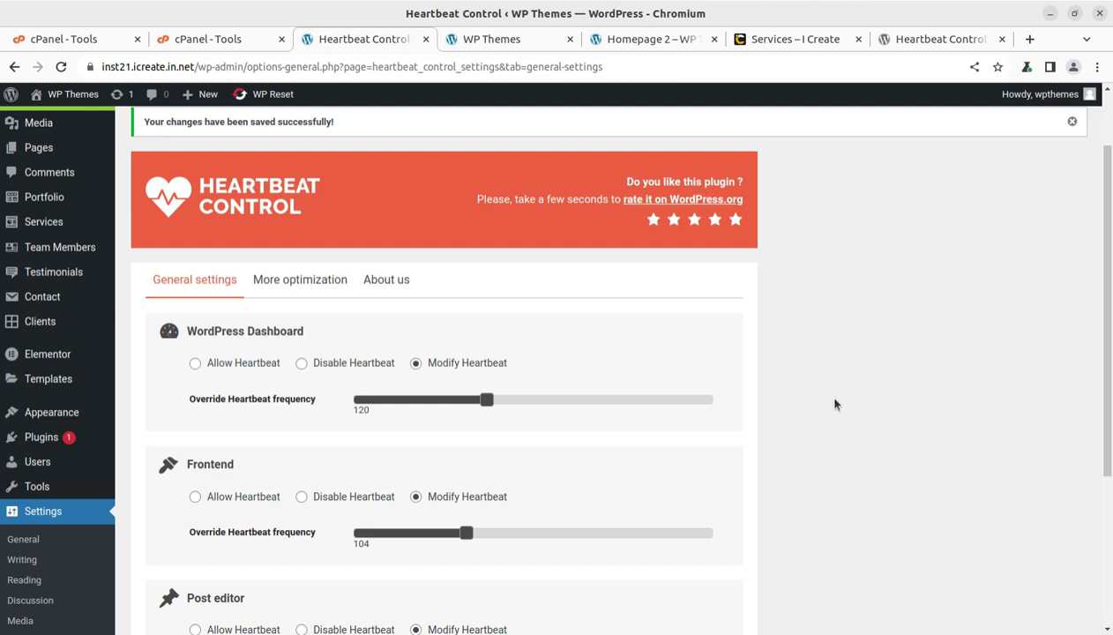
{"action": "scroll", "coordinate": [829, 406], "scroll_direction": "down", "scroll_amount": 3}
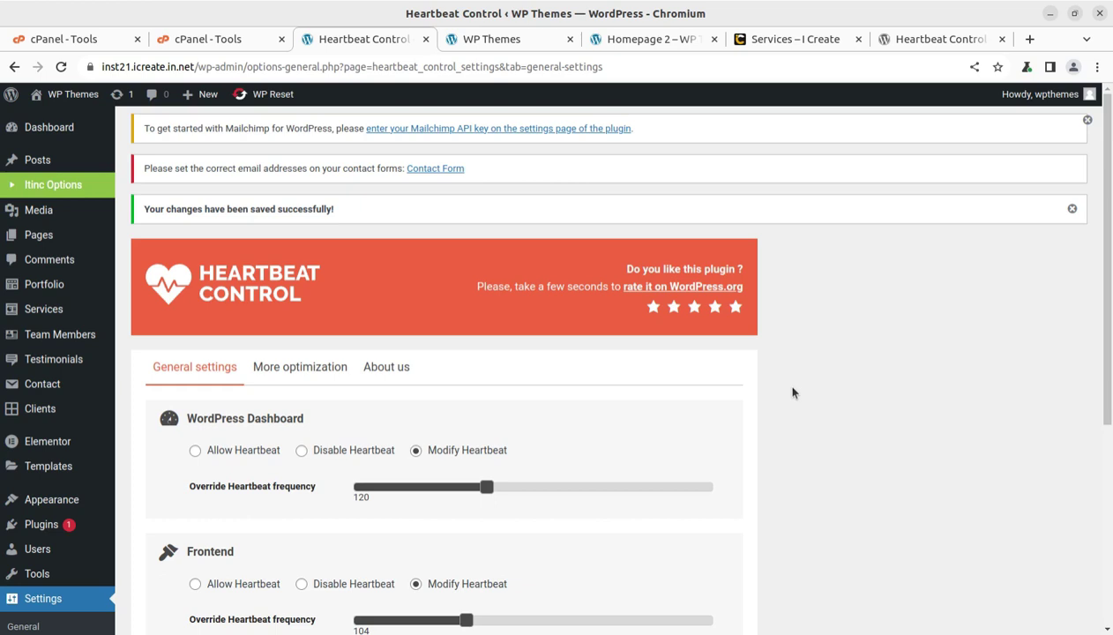
Step: Switch to the Services – I Create tab and go to its Home page
{"action": "left_click", "coordinate": [766, 42]}
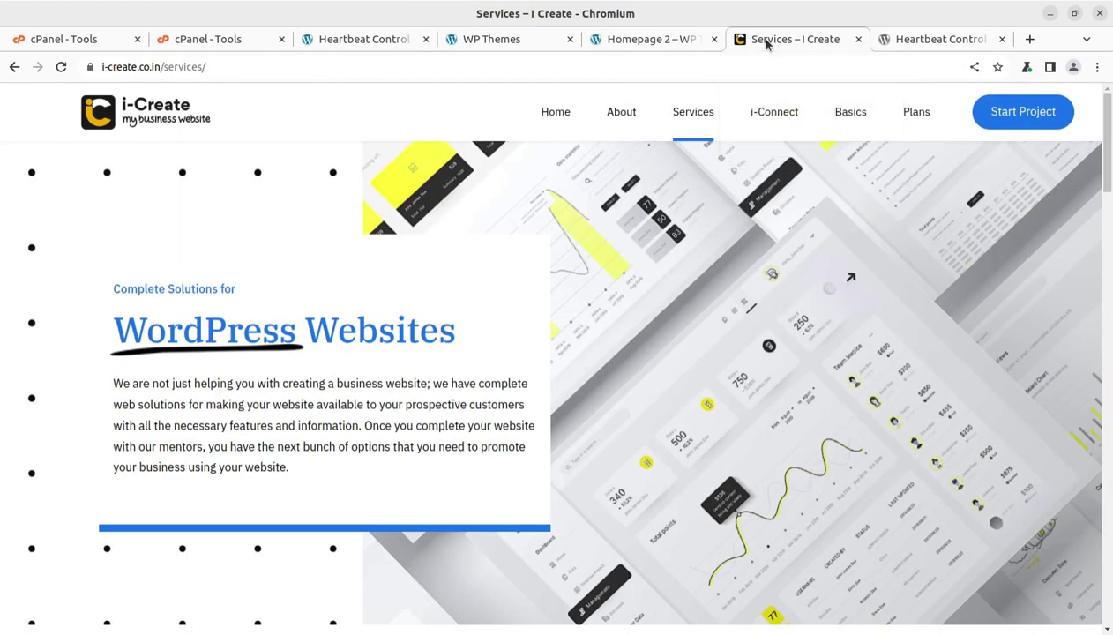
{"action": "left_click", "coordinate": [561, 119]}
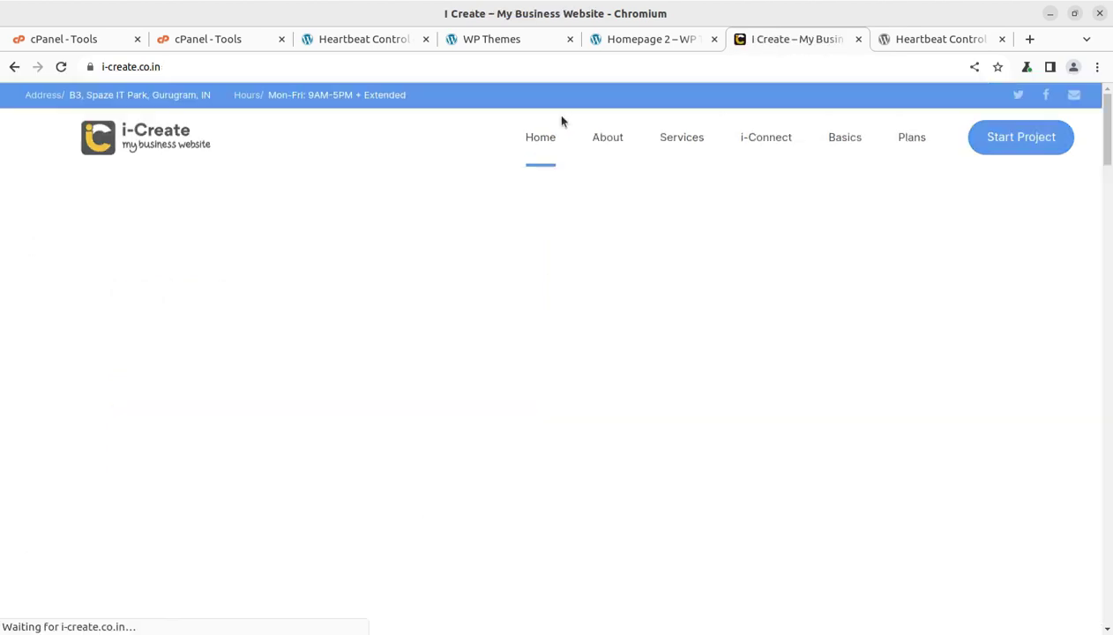